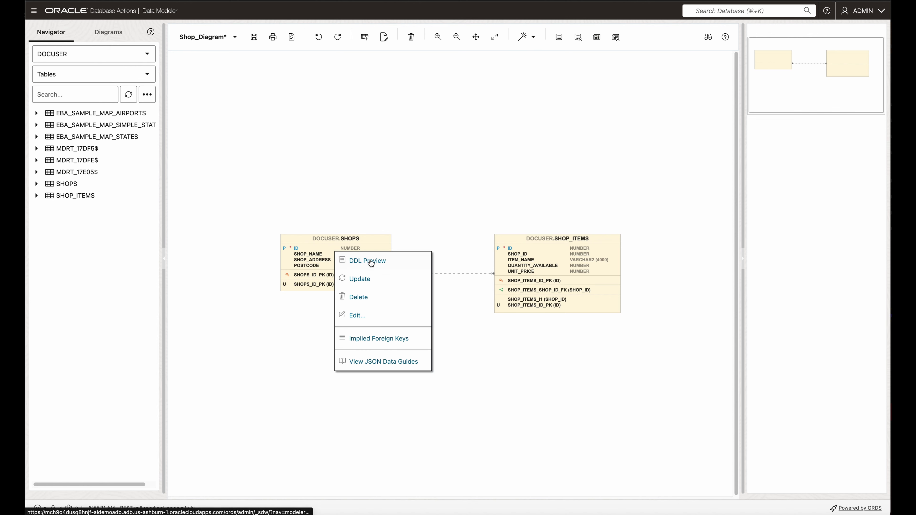
# Step: Select the SHOPS table in the diagram and expand its column properties
pyautogui.click(361, 280)
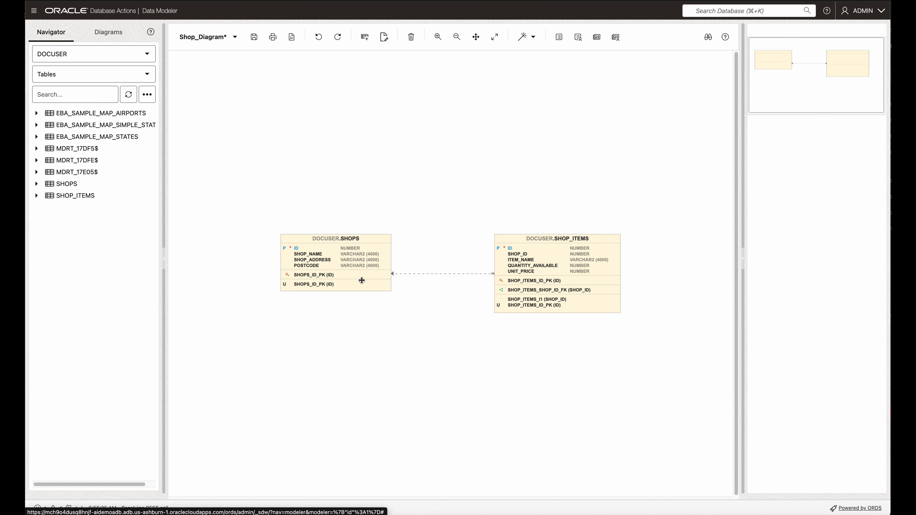
pyautogui.click(366, 262)
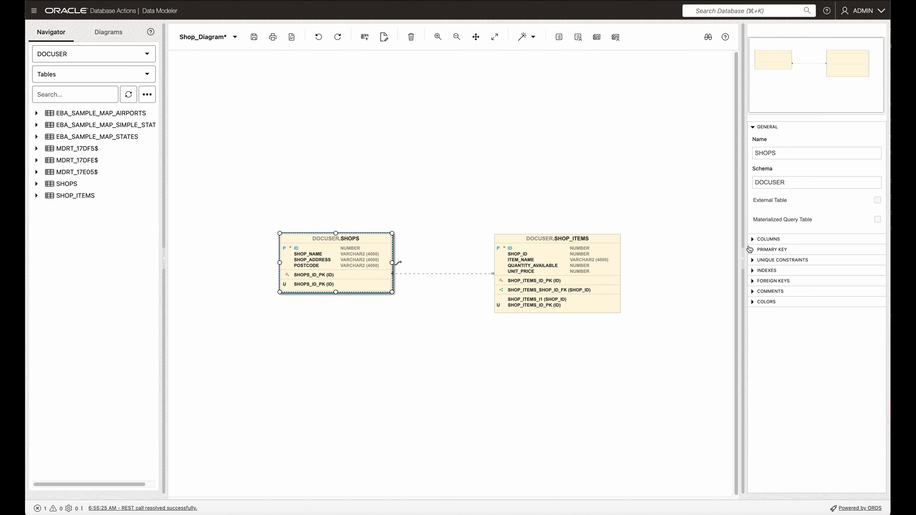
pyautogui.click(752, 239)
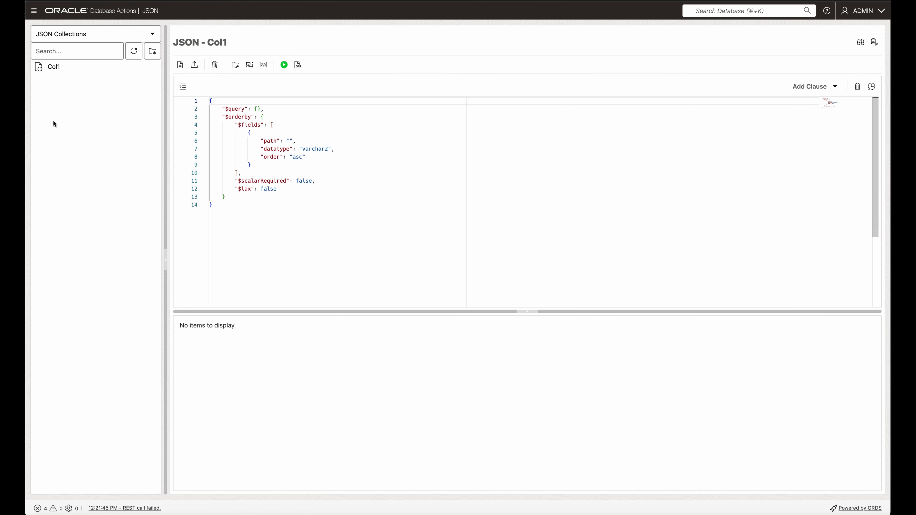
# Step: Clear the existing Col1 query and create a new JSON collection named AddressBookCollection
pyautogui.moveTo(231, 205); pyautogui.dragTo(134, 90)
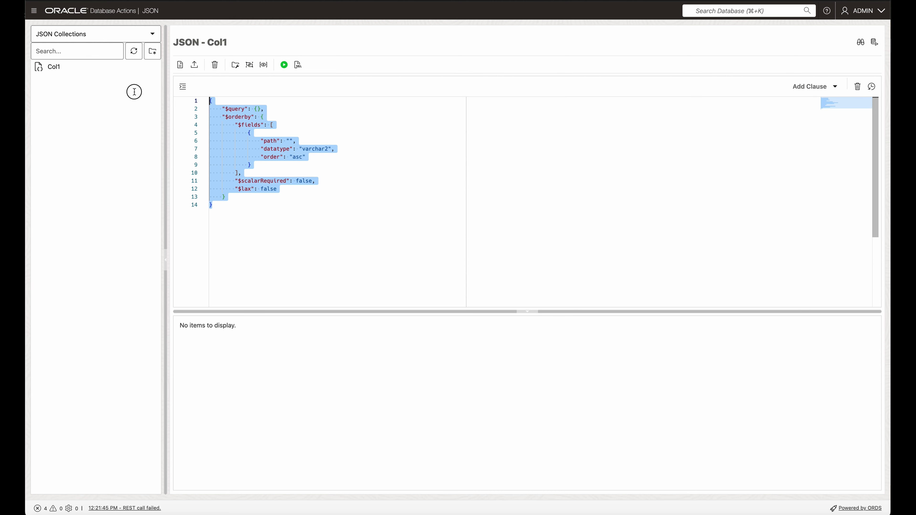
pyautogui.press('BackSpace')
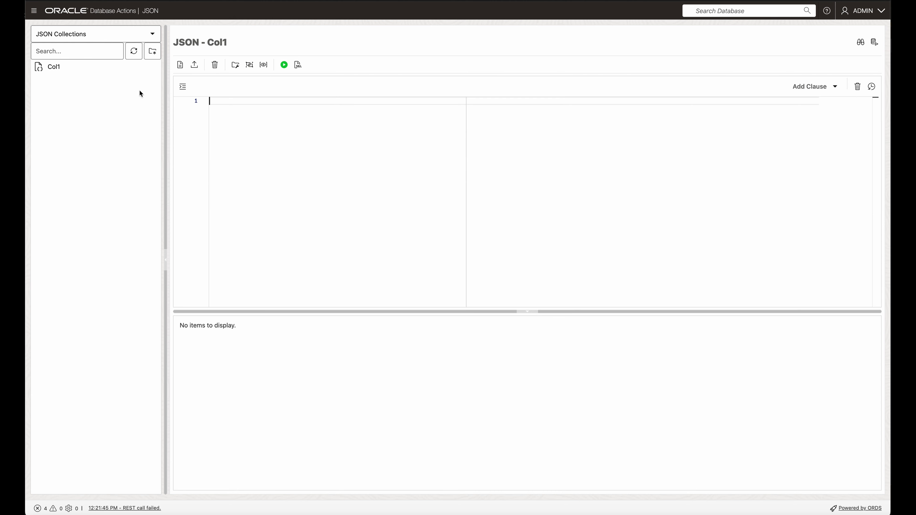
pyautogui.click(154, 54)
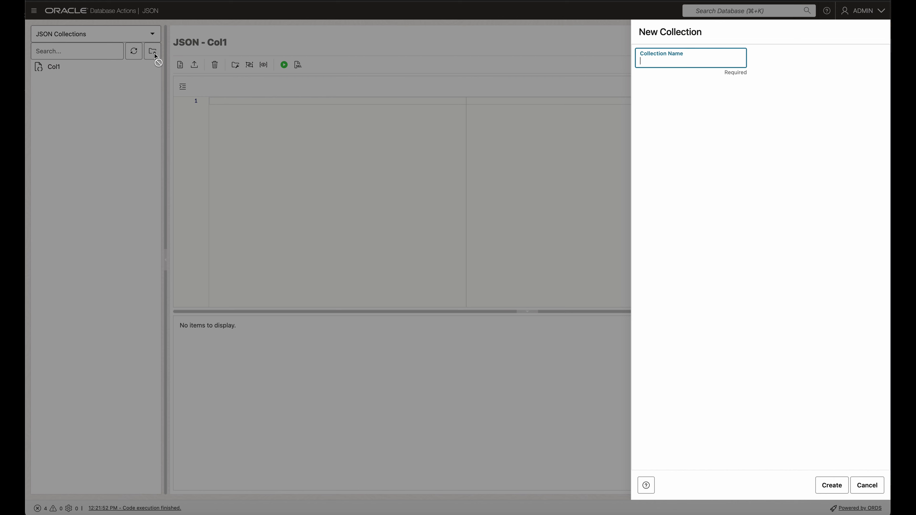
pyautogui.click(653, 59)
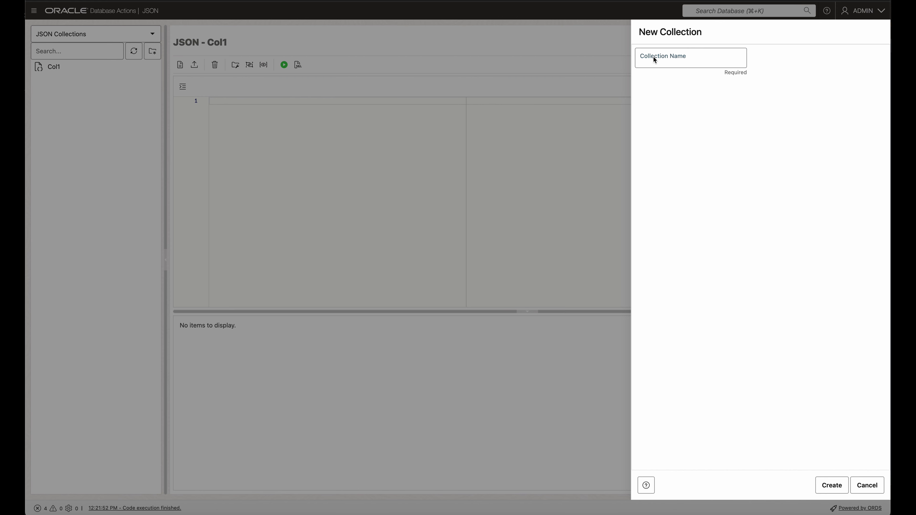
pyautogui.click(653, 59)
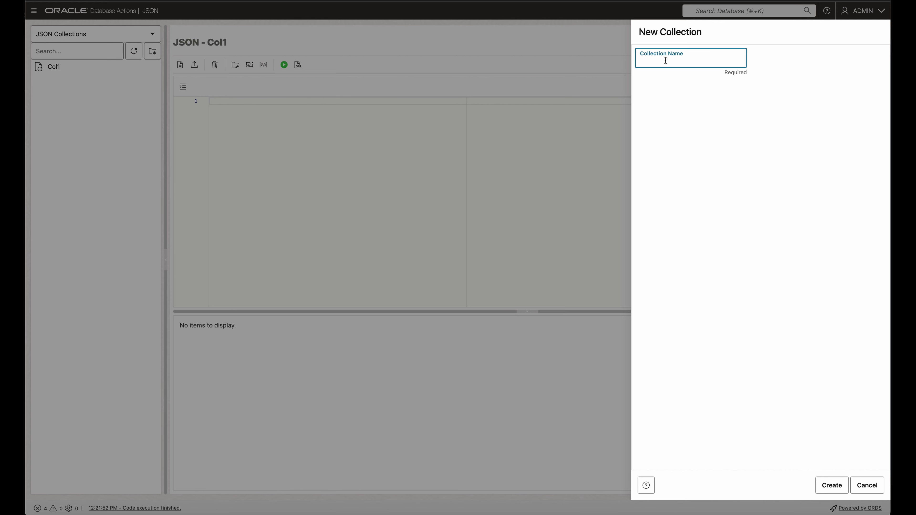
pyautogui.write('Addre')
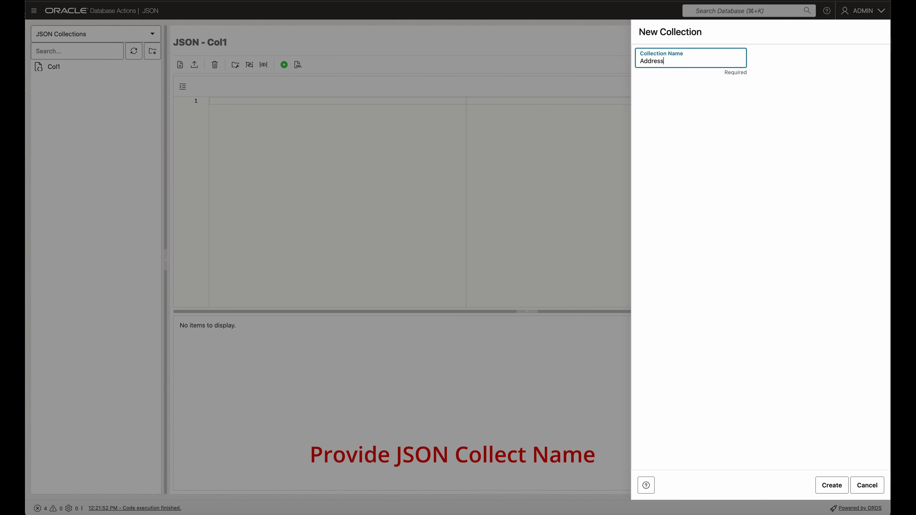
pyautogui.write('ssBookCollection')
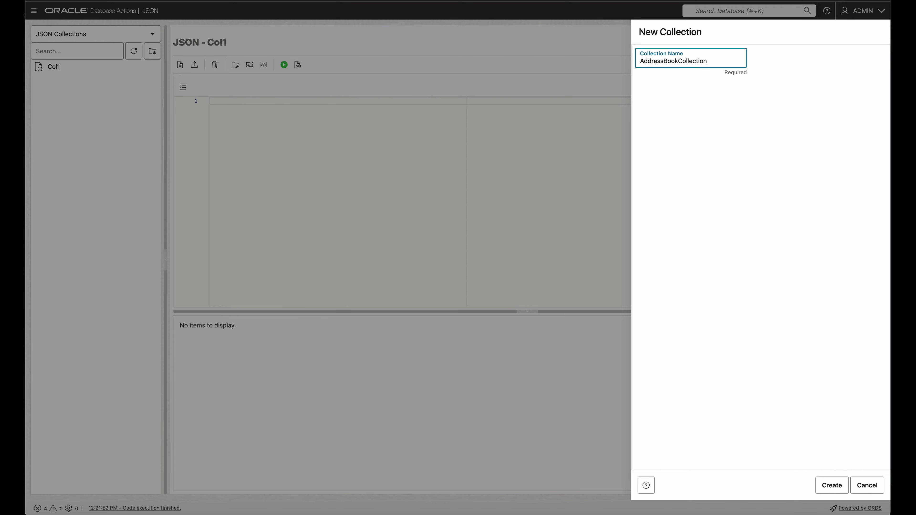
pyautogui.click(832, 485)
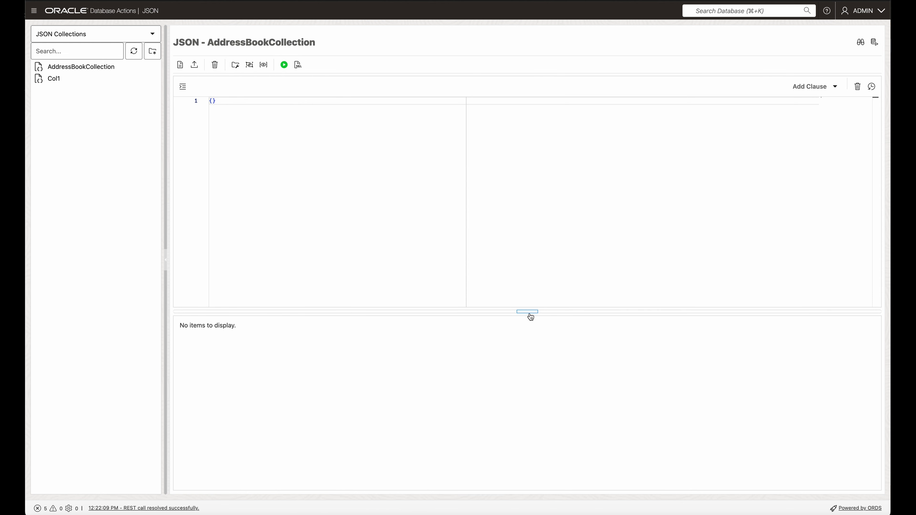
# Step: Enlarge the results area and add a JSON document to AddressBookCollection with a person's name, age 45, a full address and drinks "tea"
pyautogui.moveTo(526, 313); pyautogui.dragTo(454, 159)
pyautogui.click(477, 208)
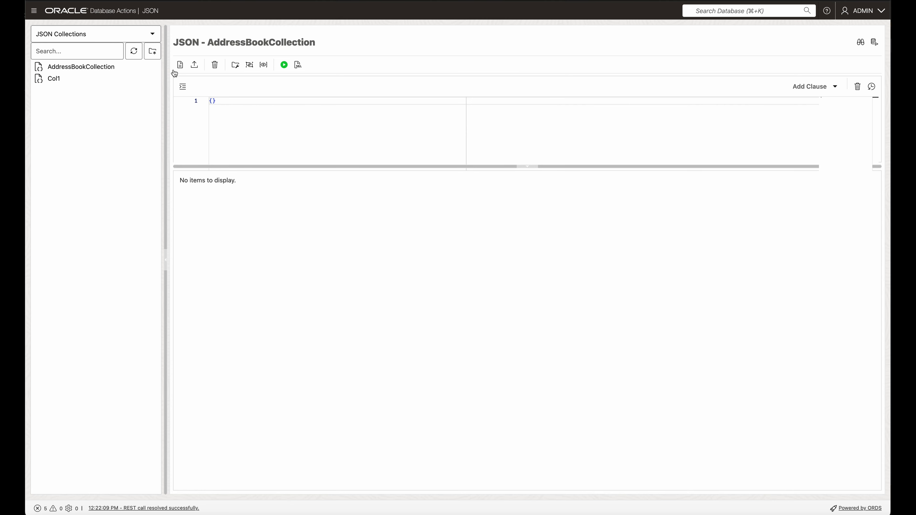
pyautogui.click(179, 65)
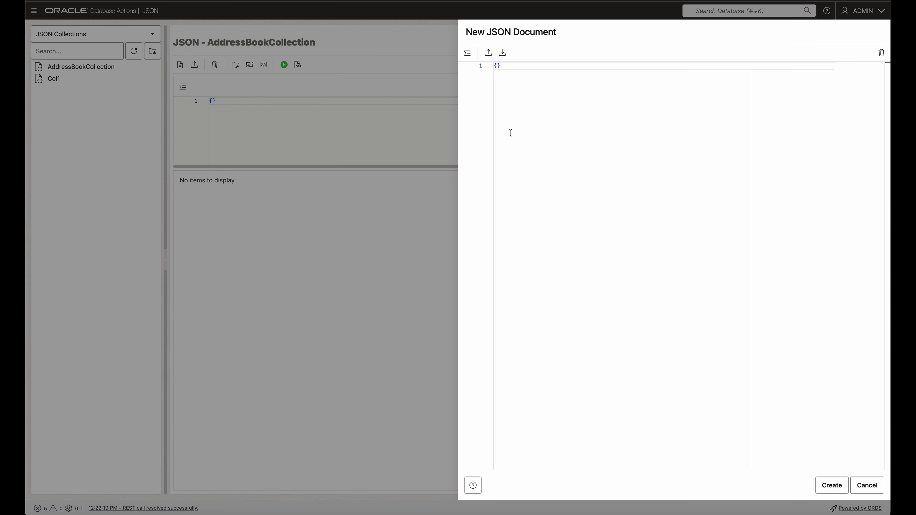
pyautogui.write('{ "name"    : "Jason",   "age"     : 45,   "address" : [ { "street" : "25 A street",                   "city"   : "Mono Vista",                   "zip"    : 94088,                   "state"  : "CA" } ],   "drinks"  : "tea" }')
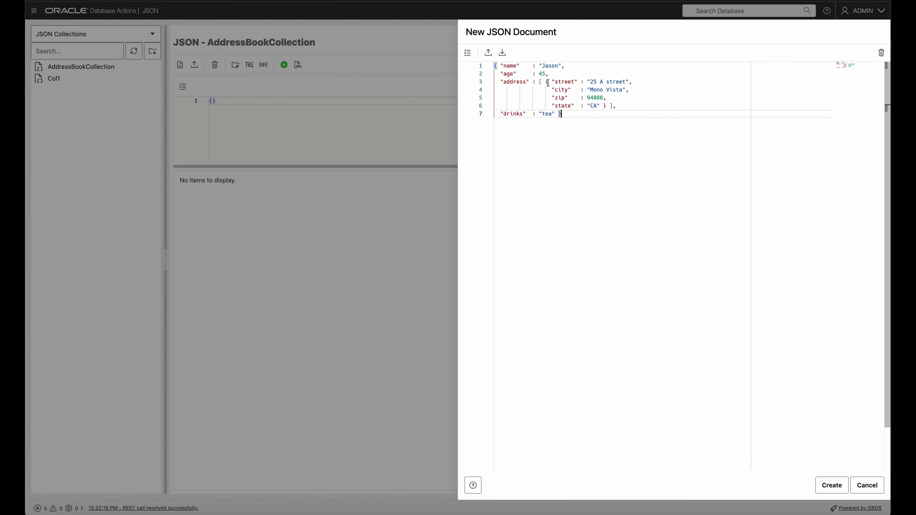
pyautogui.moveTo(553, 82); pyautogui.dragTo(598, 102)
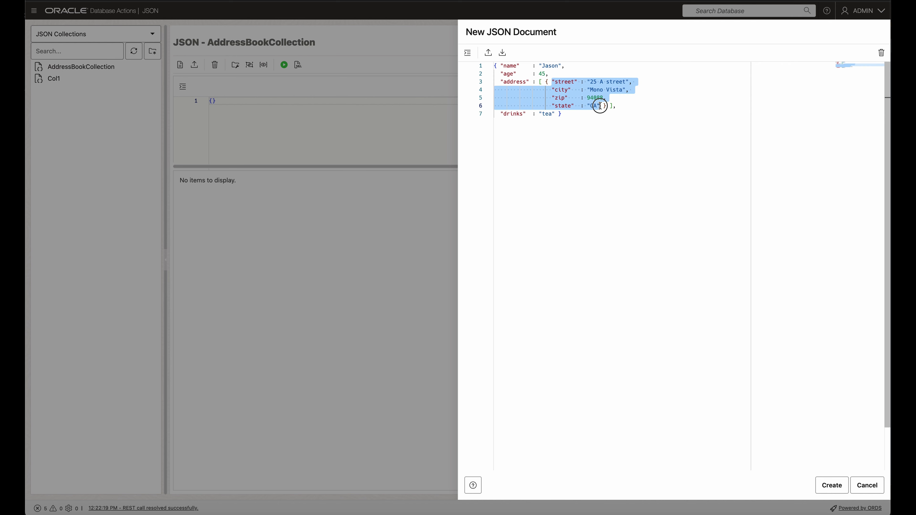
pyautogui.click(598, 118)
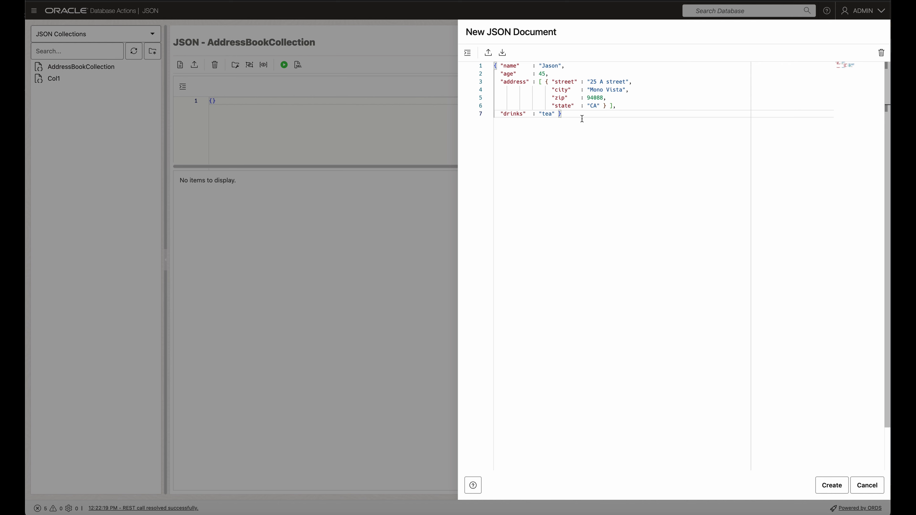
pyautogui.moveTo(567, 115); pyautogui.dragTo(430, 70)
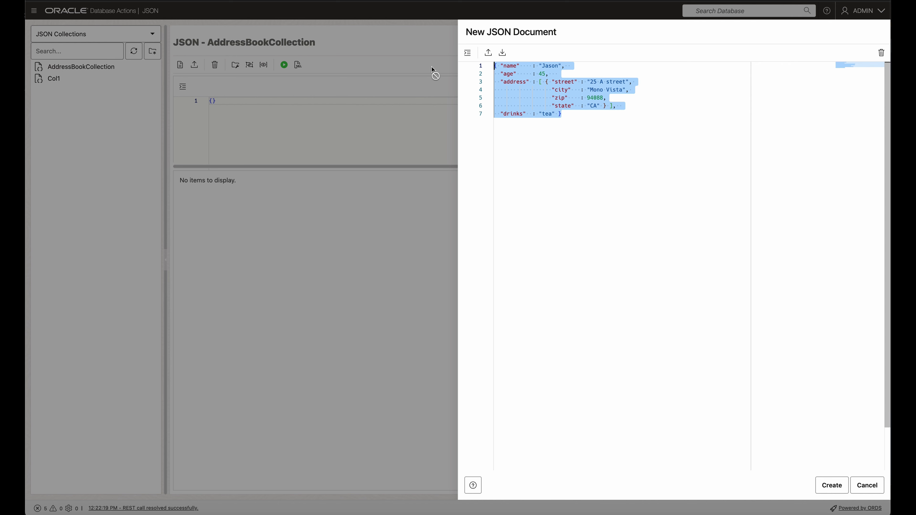
pyautogui.click(831, 485)
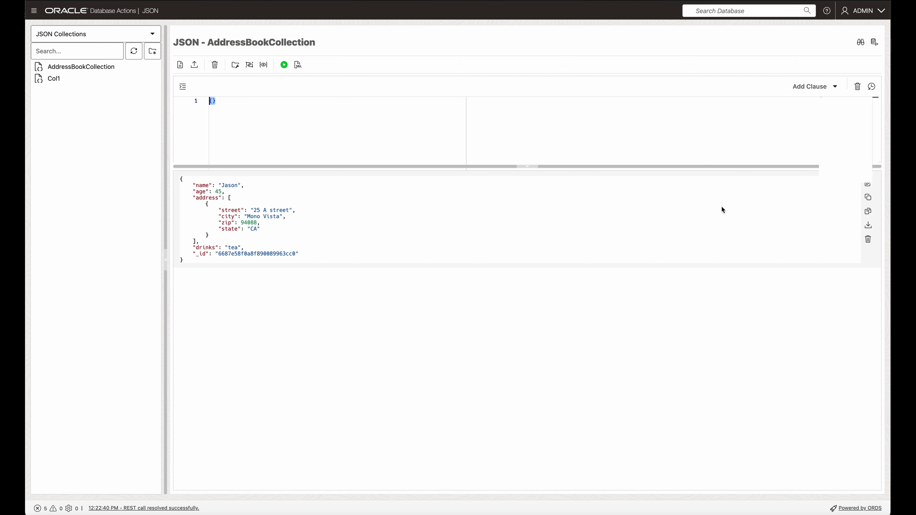
# Step: Add a second JSON document to the collection with another person's name, age 45, an address in state "KA" and drinks "Coffee"
pyautogui.click(181, 65)
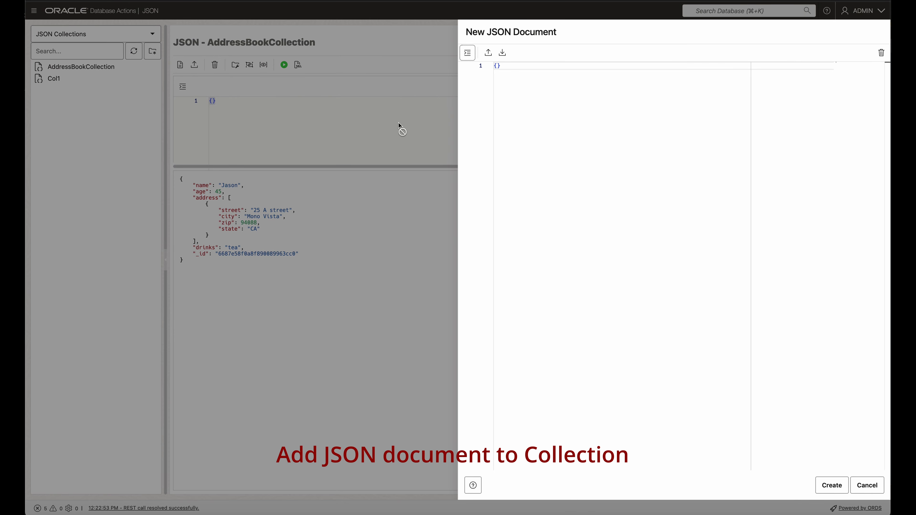
pyautogui.write('{ "name"    : "Madhu",   "age"     : 45,   "address" : [ { "street" : "25 A street",                   "city"   : "Mono Vista",                   "zip"    : 560027,                   "state"  : "KA" } ],   "drinks"  : "Coffee" }')
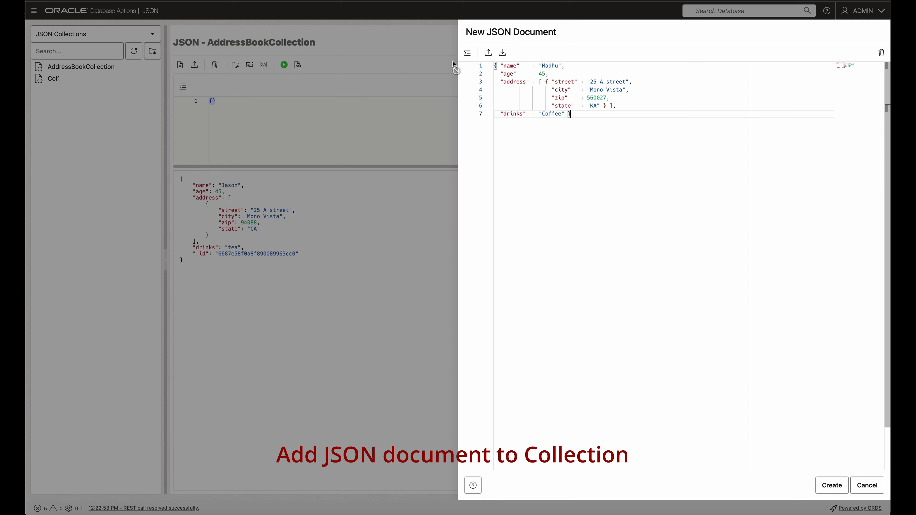
pyautogui.click(832, 485)
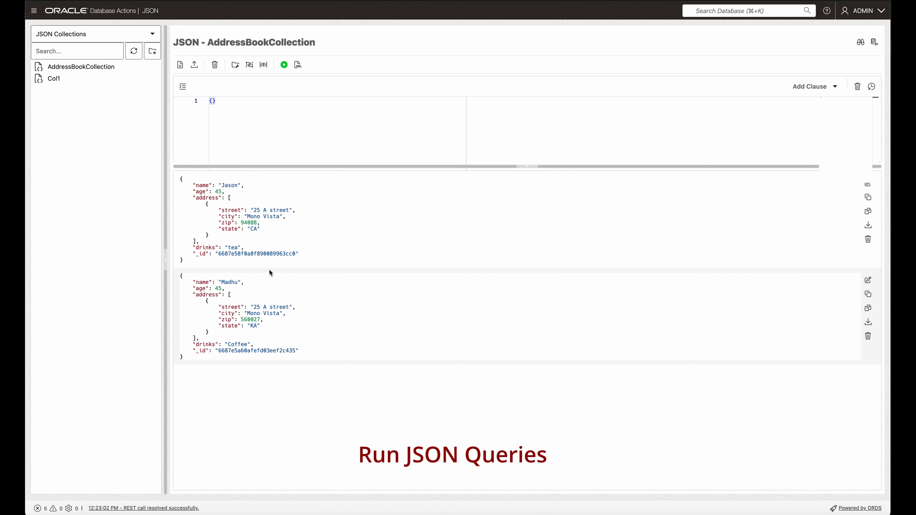
# Step: Copy the first document's name pair into the query and run it to filter the collection by that name
pyautogui.moveTo(192, 184); pyautogui.dragTo(241, 185)
pyautogui.press('super+c')
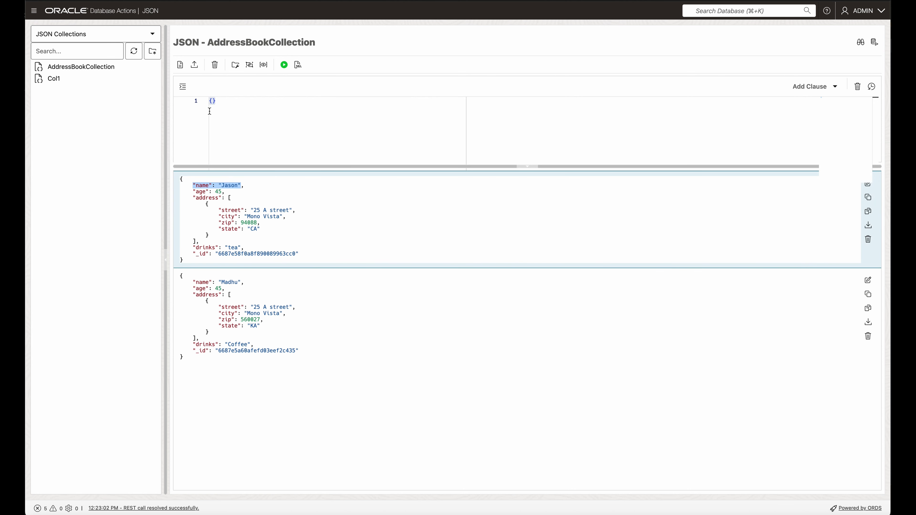
pyautogui.click(243, 113)
pyautogui.press('super+v')
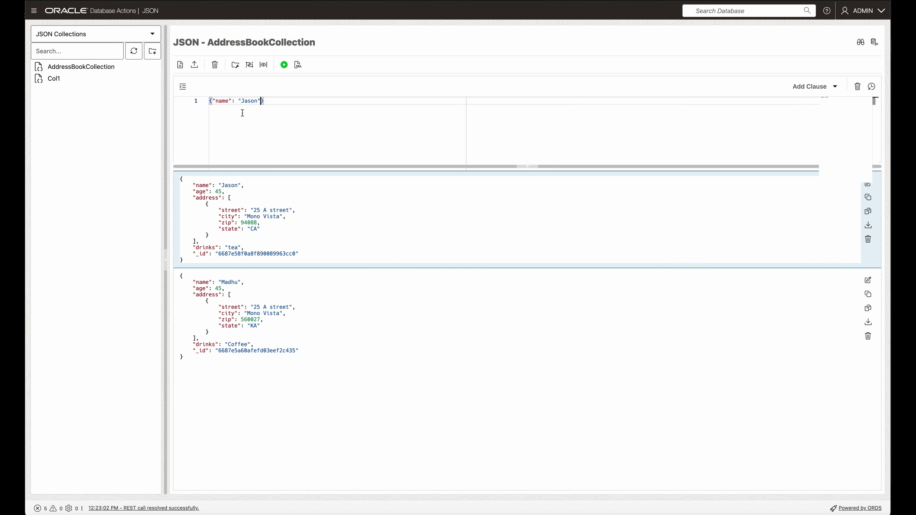
pyautogui.moveTo(272, 103); pyautogui.dragTo(203, 100)
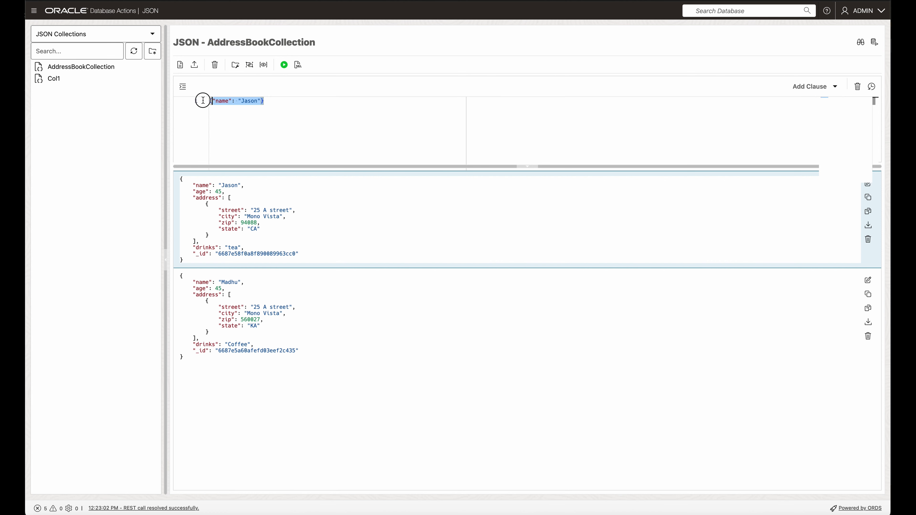
pyautogui.click(283, 66)
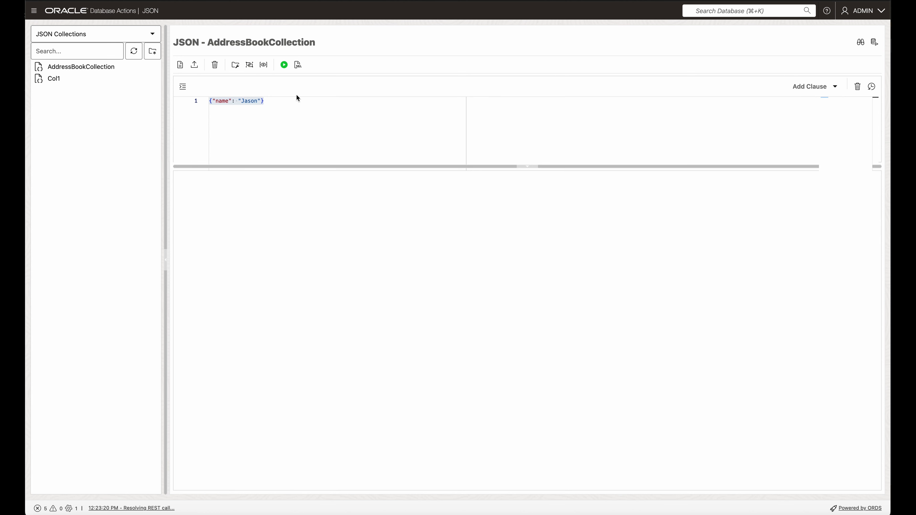
# Step: Replace the name value in the query with the second document's name and run the query
pyautogui.doubleClick(251, 103)
pyautogui.write('Madhu')
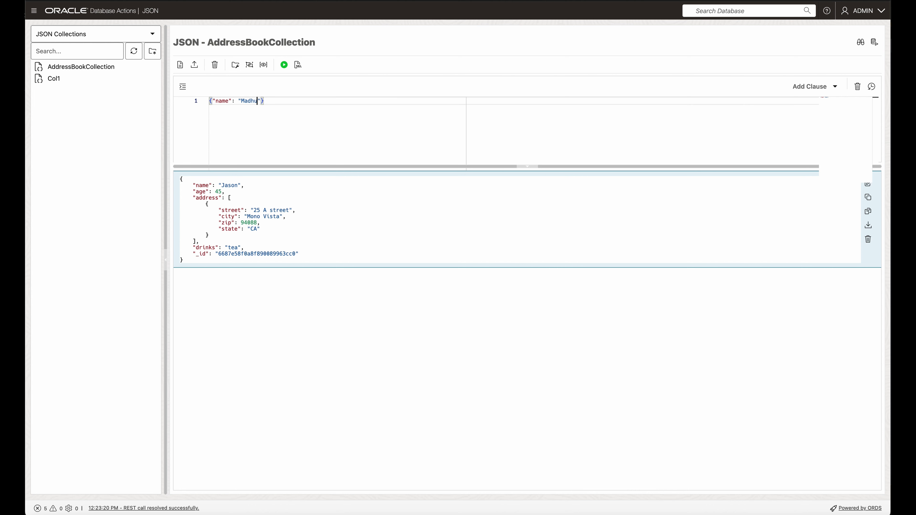
pyautogui.moveTo(288, 101); pyautogui.dragTo(134, 95)
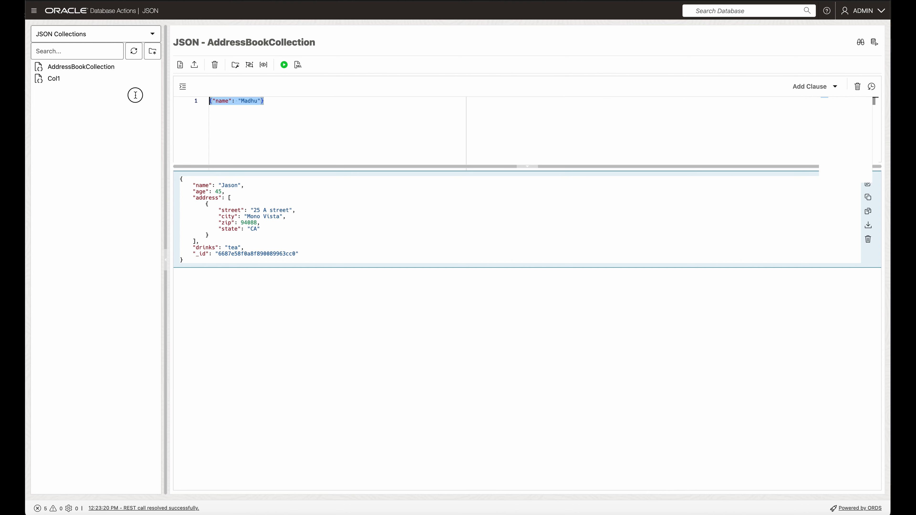
pyautogui.click(284, 65)
pyautogui.click(270, 112)
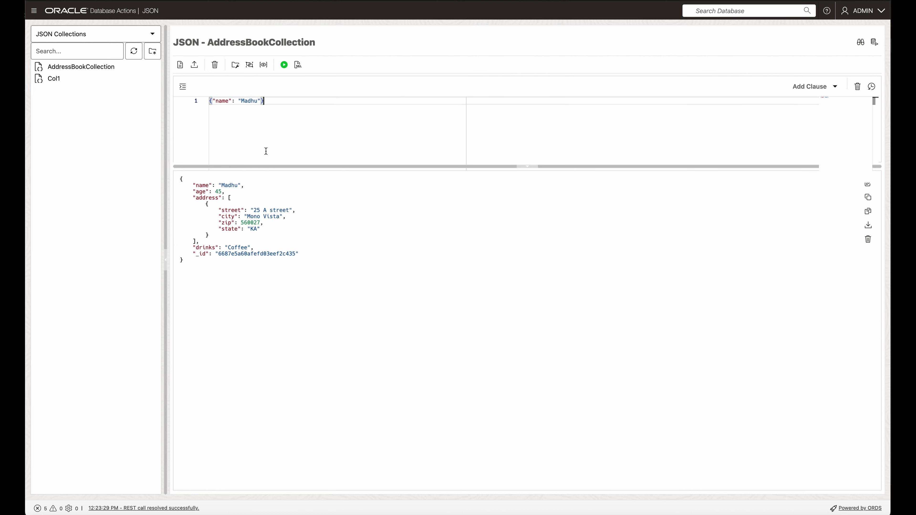
# Step: Run the query { "address[*].state" : "CA"} on the collection and check the state in the returned document
pyautogui.moveTo(220, 230); pyautogui.dragTo(271, 233)
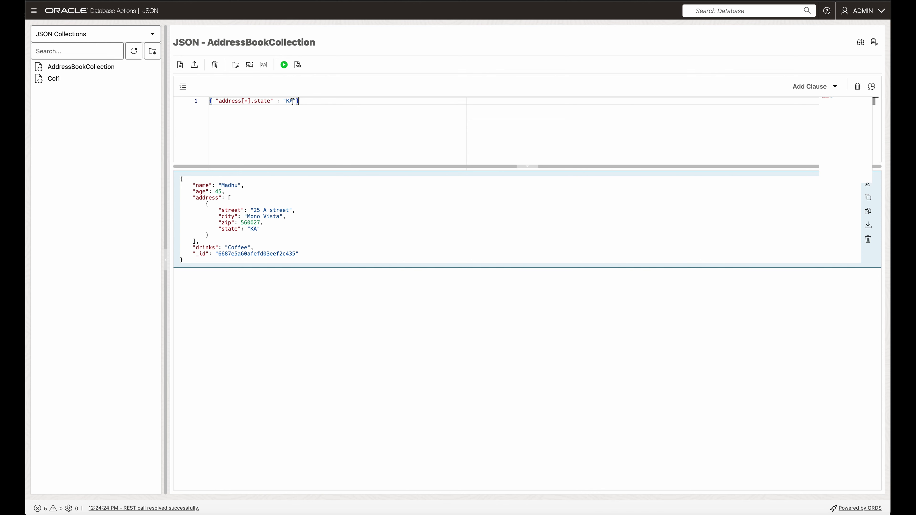
pyautogui.doubleClick(289, 101)
pyautogui.write('CA')
pyautogui.moveTo(312, 101); pyautogui.dragTo(144, 93)
pyautogui.click(284, 65)
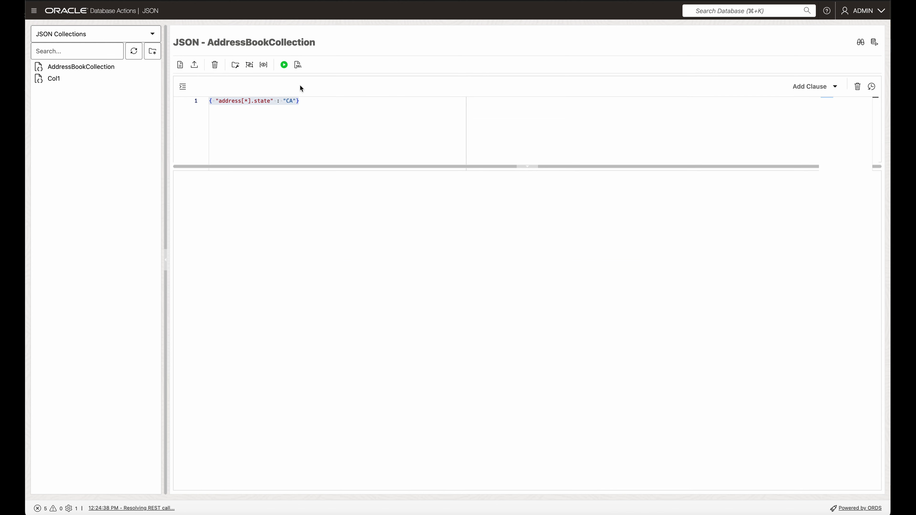
pyautogui.moveTo(218, 228); pyautogui.dragTo(270, 231)
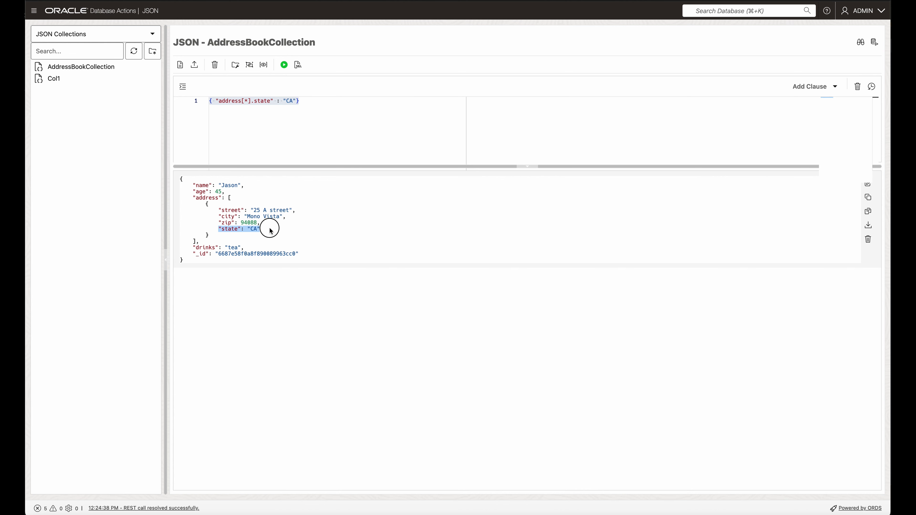
pyautogui.click(275, 105)
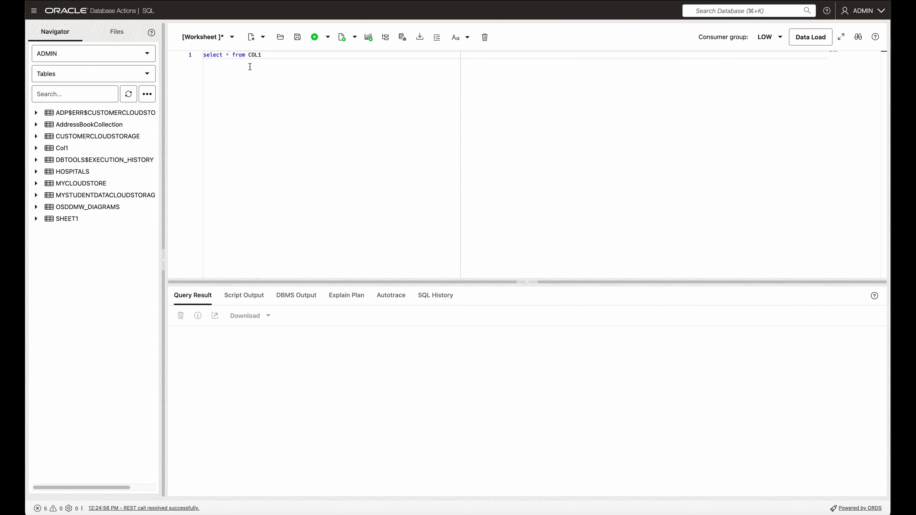
# Step: Change the table in the SQL worksheet's select statement to ADDRESSBOOKCOLLECTION and run the statement
pyautogui.moveTo(249, 56); pyautogui.dragTo(272, 55)
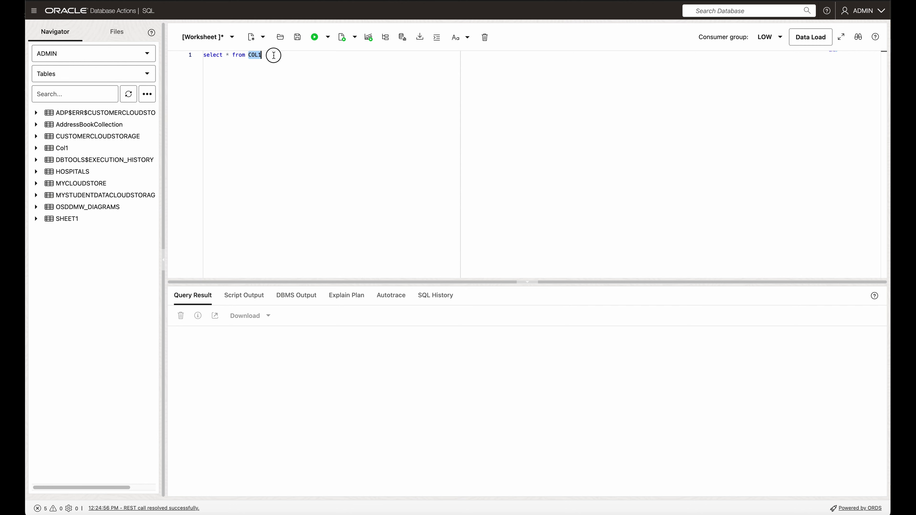
pyautogui.write('Add')
pyautogui.click(288, 65)
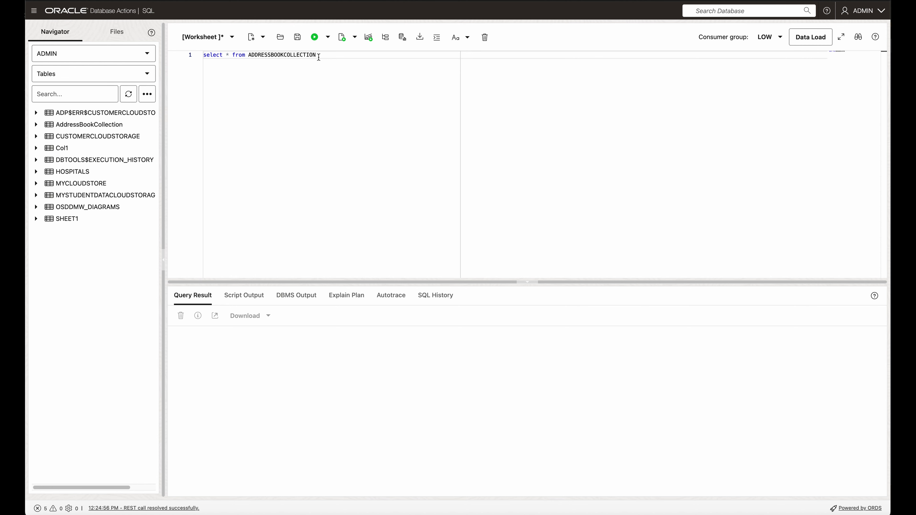
pyautogui.moveTo(318, 57); pyautogui.dragTo(195, 55)
pyautogui.click(314, 37)
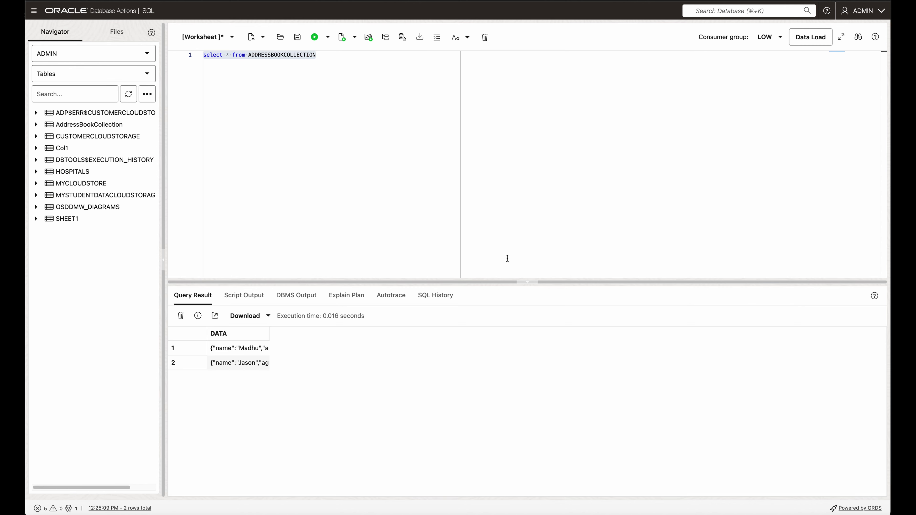
# Step: Enlarge the query results area, widen the DATA column and view the full JSON value of the first row
pyautogui.moveTo(507, 282); pyautogui.dragTo(446, 98)
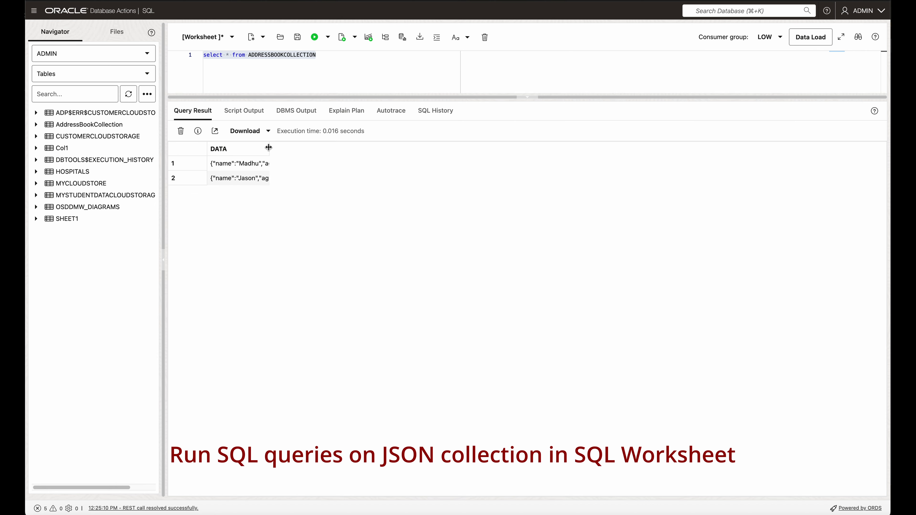
pyautogui.moveTo(270, 148); pyautogui.dragTo(757, 154)
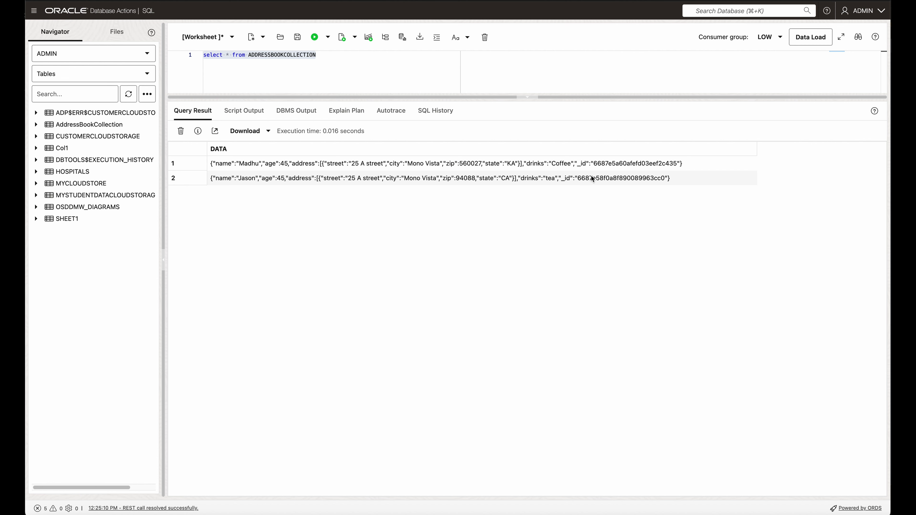
pyautogui.click(201, 163)
pyautogui.doubleClick(203, 164)
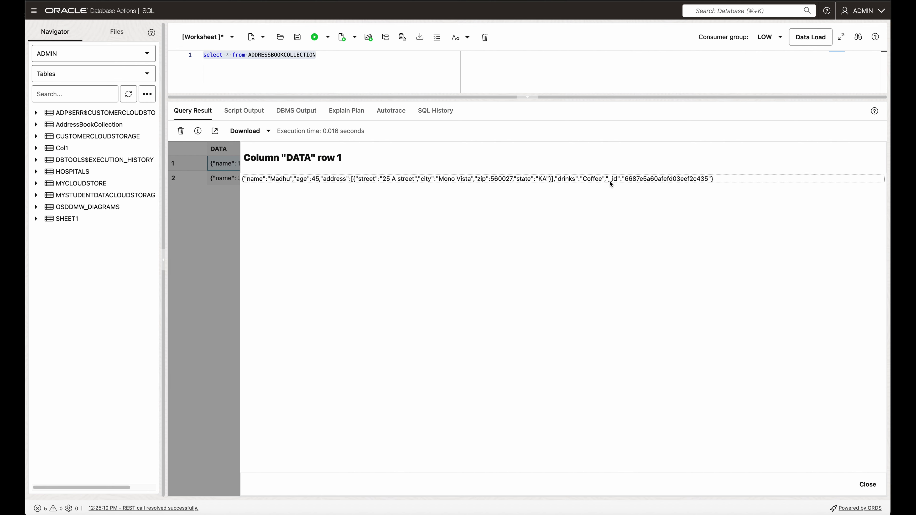
pyautogui.click(646, 180)
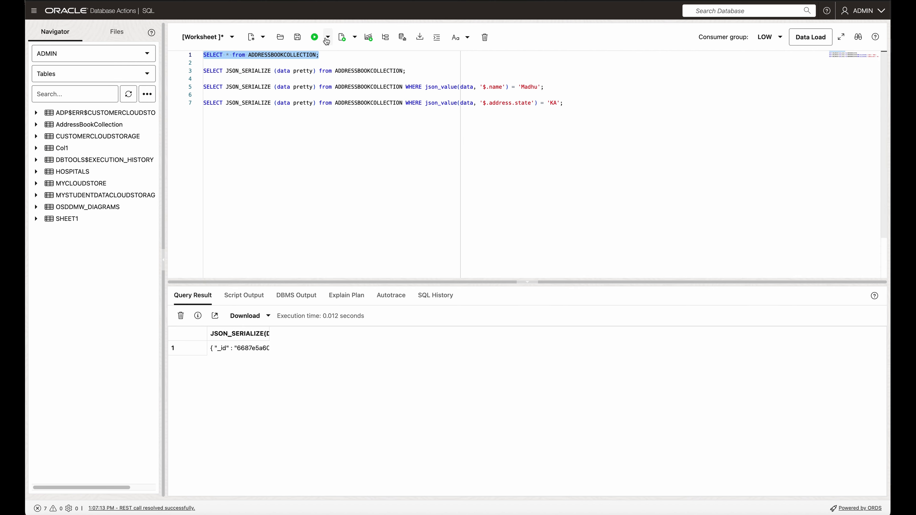
# Step: Run SELECT * from ADDRESSBOOKCOLLECTION; and view the full DATA value of each of the two rows
pyautogui.click(314, 36)
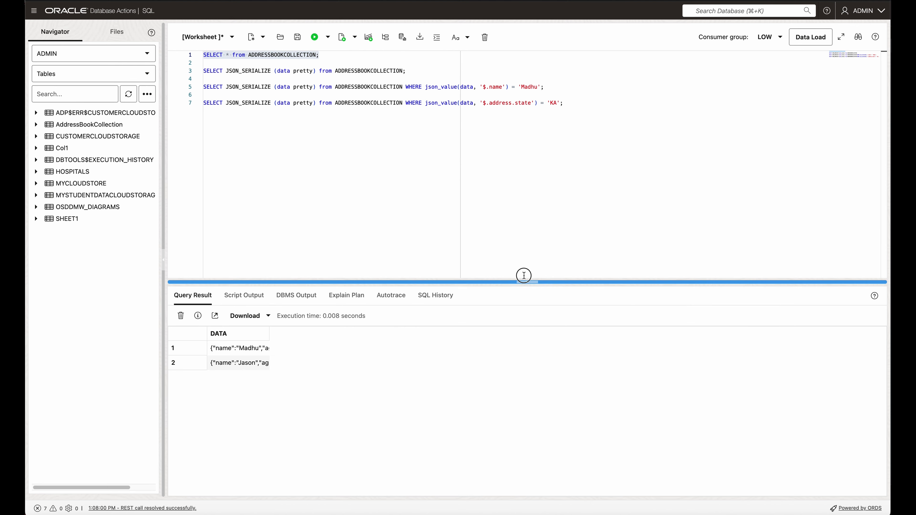
pyautogui.moveTo(495, 281); pyautogui.dragTo(454, 134)
pyautogui.click(250, 199)
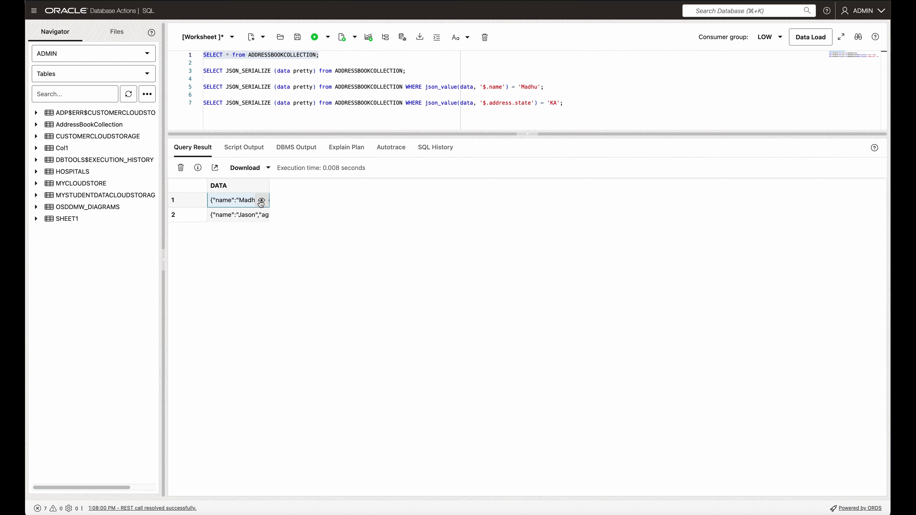
pyautogui.click(261, 200)
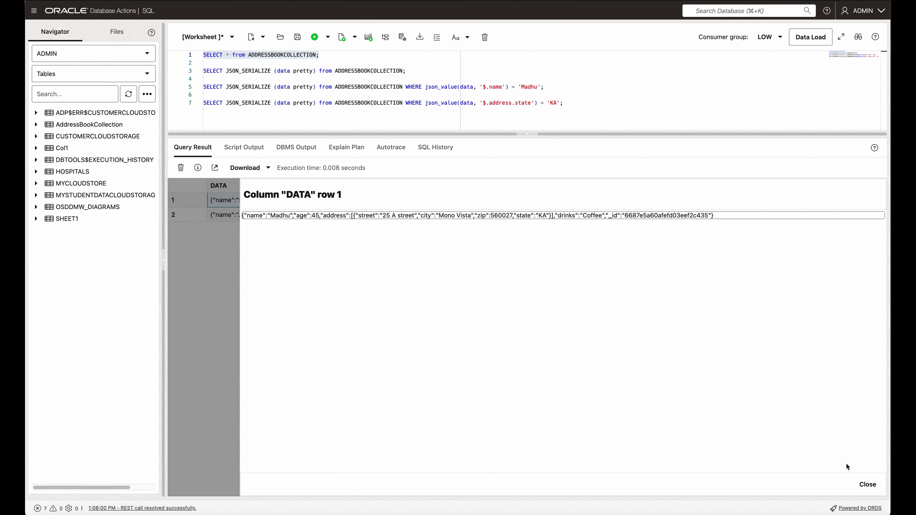
pyautogui.click(868, 485)
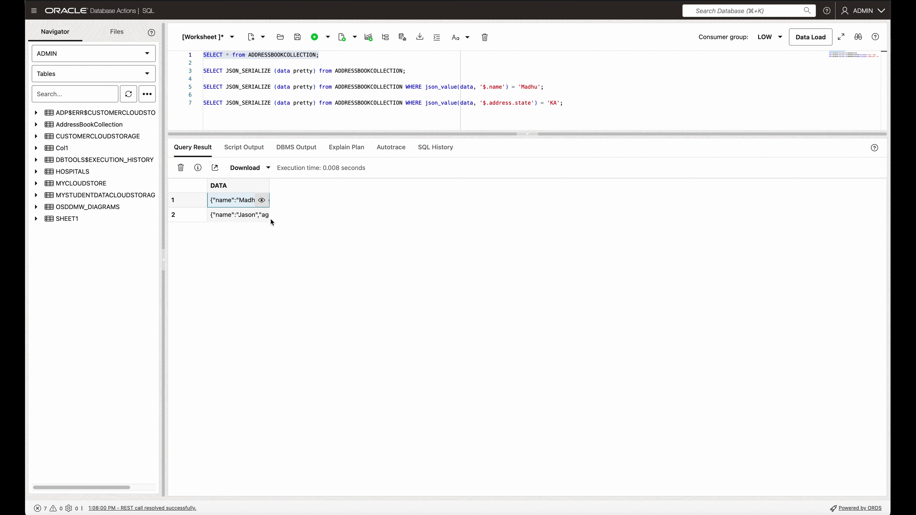
pyautogui.click(265, 217)
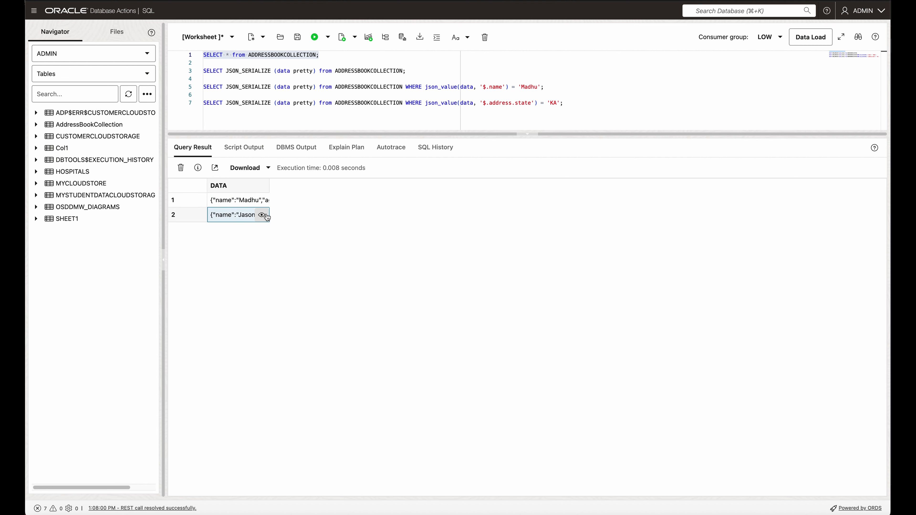
pyautogui.click(262, 215)
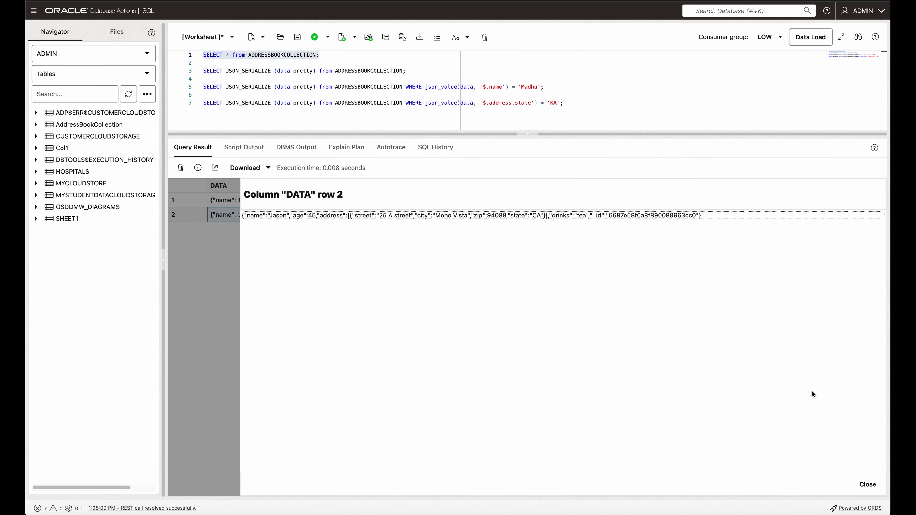
pyautogui.click(859, 478)
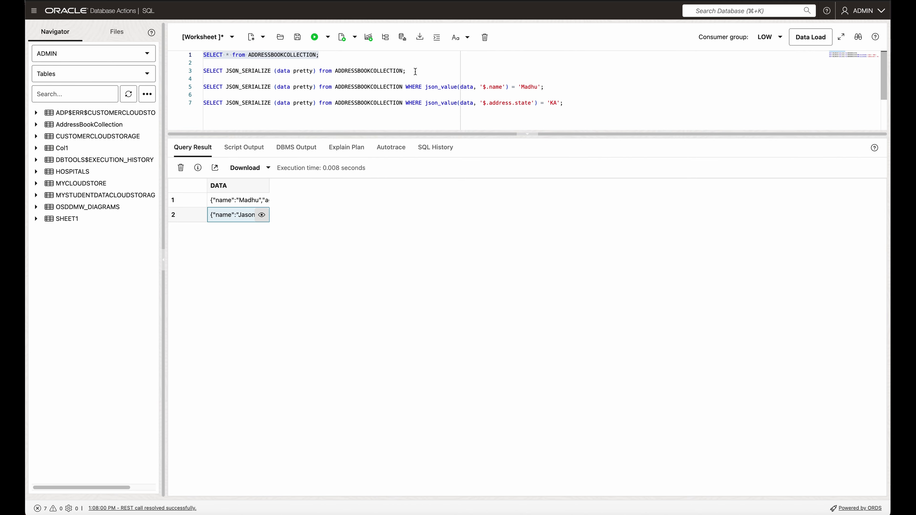
# Step: Run only the statement SELECT JSON_SERIALIZE (data pretty) from ADDRESSBOOKCOLLECTION; in the worksheet
pyautogui.click(410, 70)
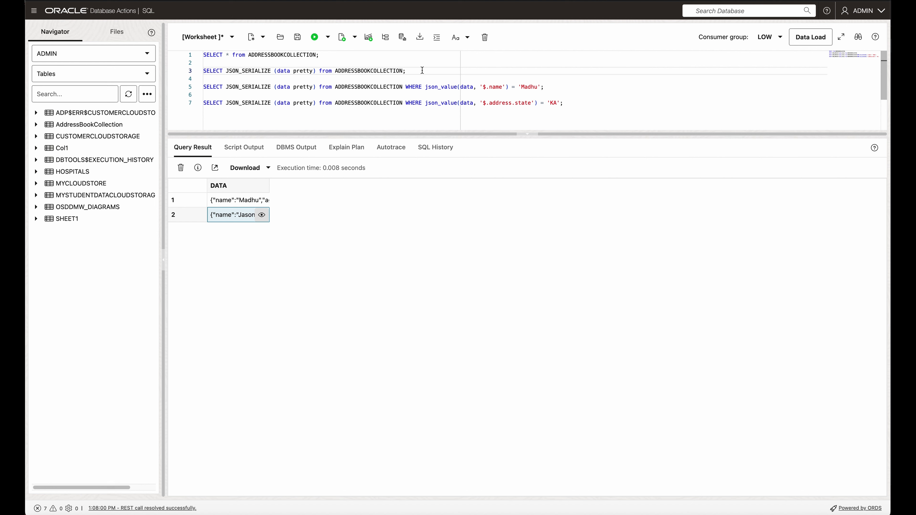
pyautogui.moveTo(422, 70); pyautogui.dragTo(194, 71)
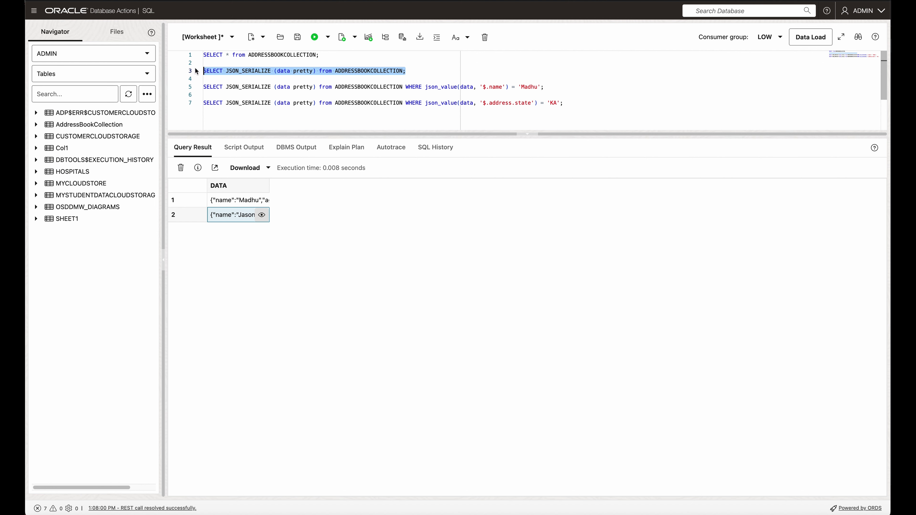
pyautogui.click(315, 37)
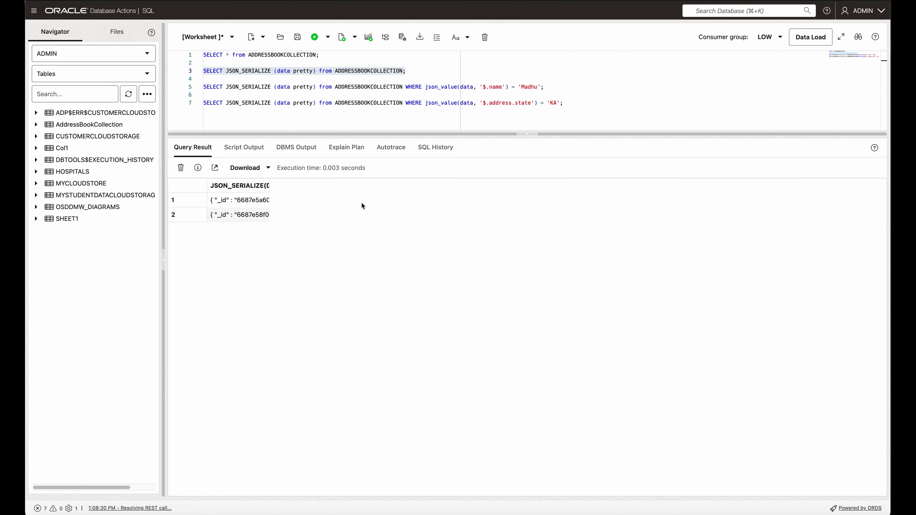
# Step: View the pretty-printed JSON of the first and second result rows, closing each value view
pyautogui.click(253, 200)
pyautogui.click(262, 200)
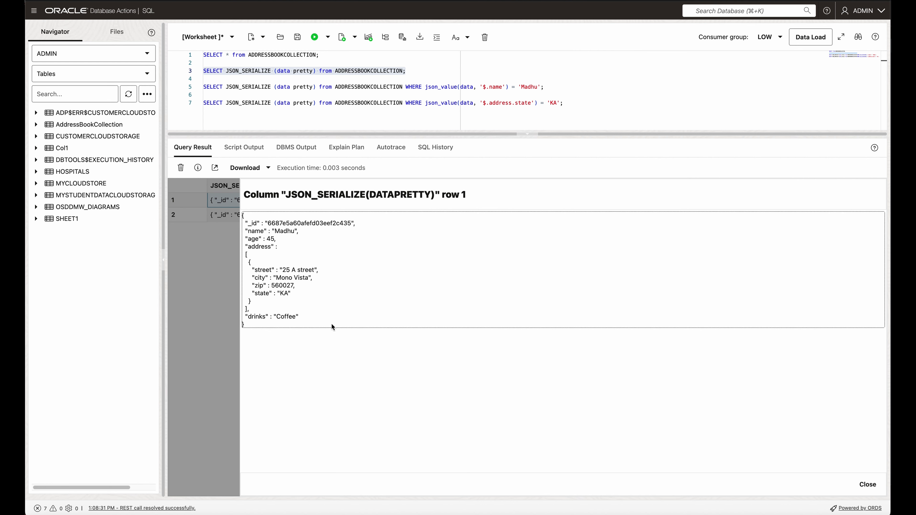
pyautogui.click(867, 485)
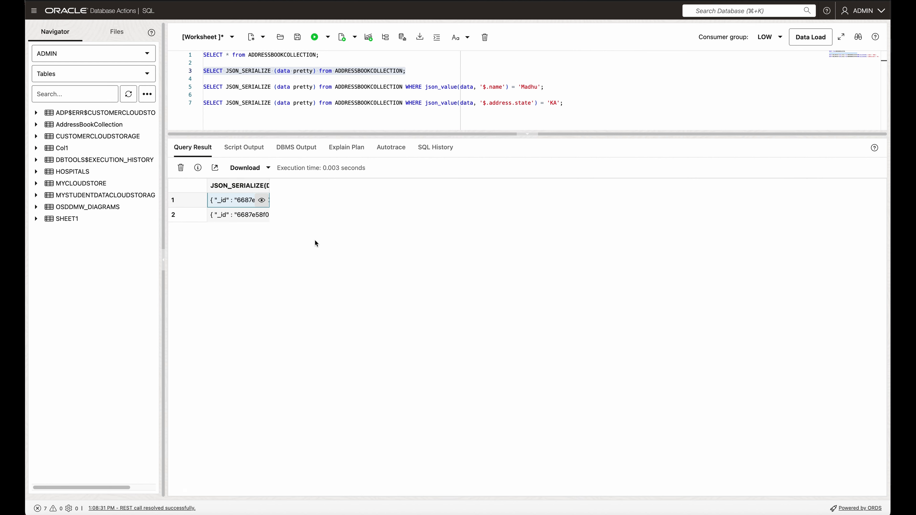
pyautogui.click(253, 215)
pyautogui.click(262, 215)
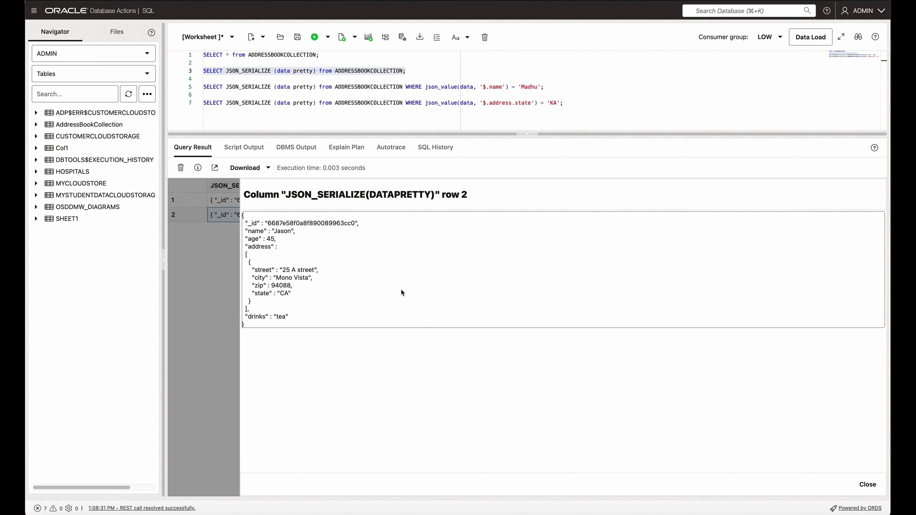
pyautogui.click(867, 485)
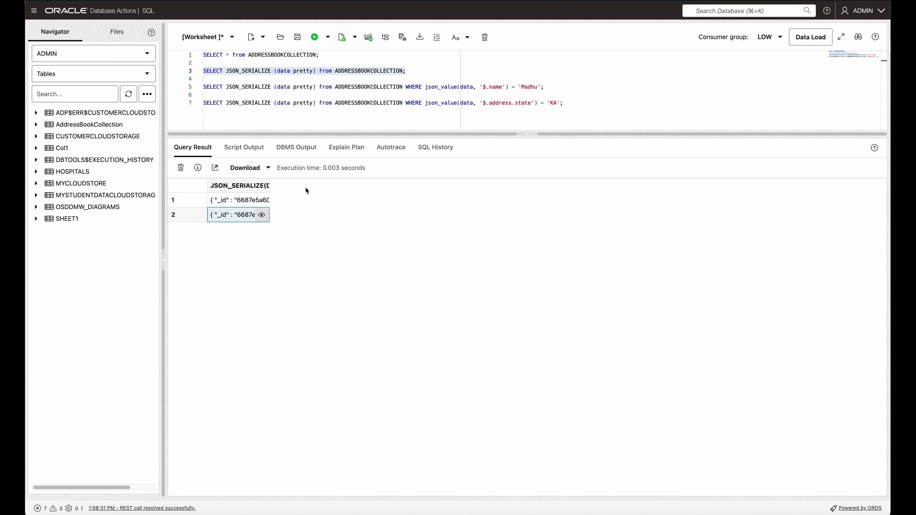
# Step: Widen the JSON_SERIALIZE result column and examine the name field in the first row's formatted document
pyautogui.click(323, 95)
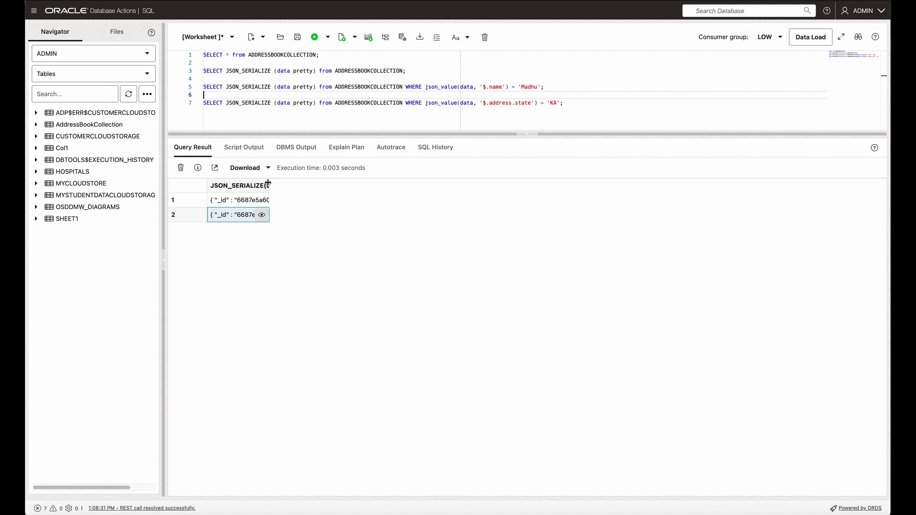
pyautogui.moveTo(270, 185); pyautogui.dragTo(753, 186)
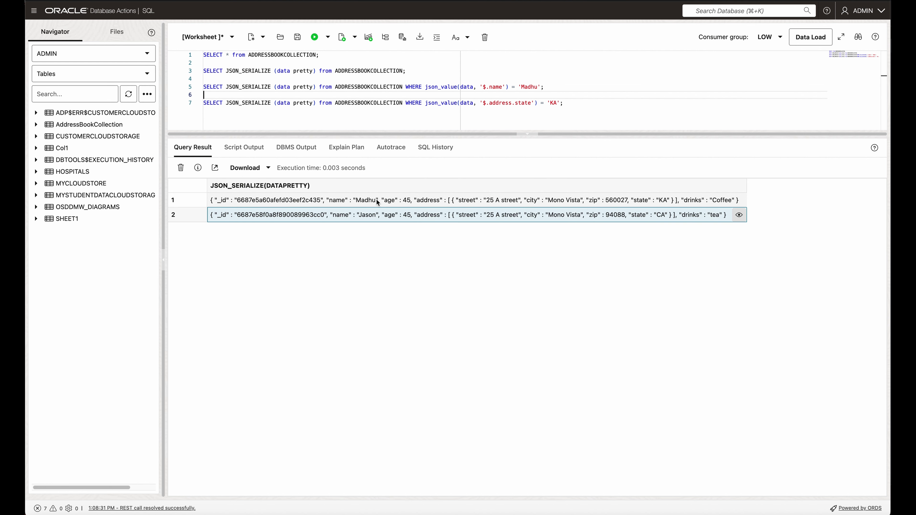
pyautogui.click(386, 202)
pyautogui.click(739, 200)
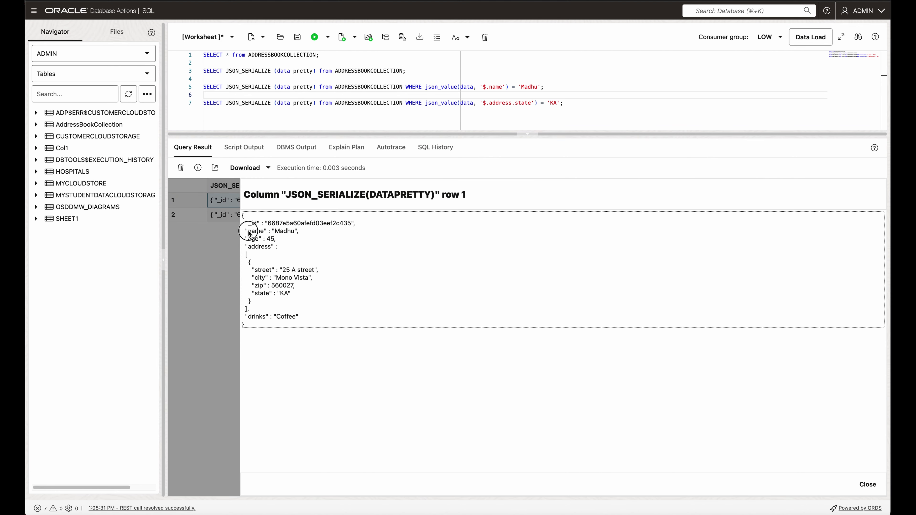
pyautogui.moveTo(248, 231)
pyautogui.mouseDown()
pyautogui.moveTo(300, 231)
pyautogui.moveTo(240, 231)
pyautogui.mouseUp()
pyautogui.click(274, 234)
pyautogui.click(868, 484)
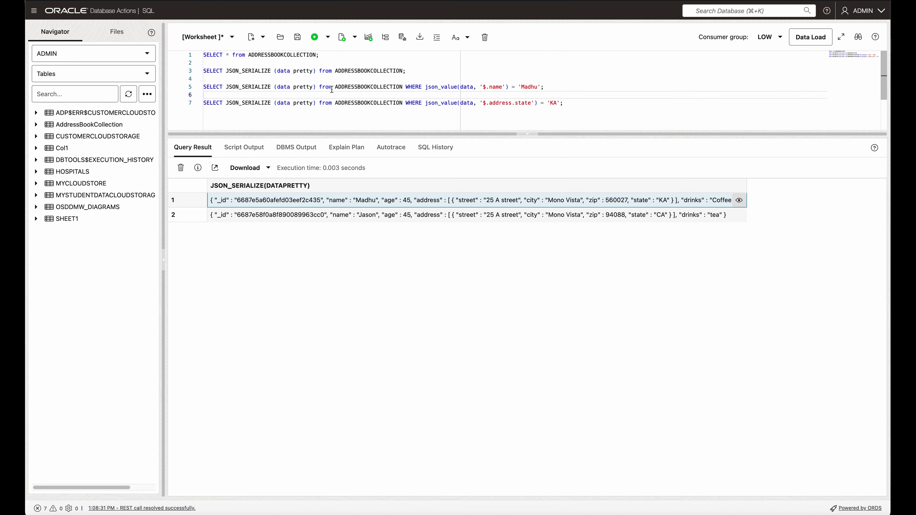
# Step: Run the JSON_SERIALIZE statement filtered by json_value(data, '$.name') and view the returned document
pyautogui.click(432, 87)
pyautogui.moveTo(552, 88); pyautogui.dragTo(196, 88)
pyautogui.click(311, 40)
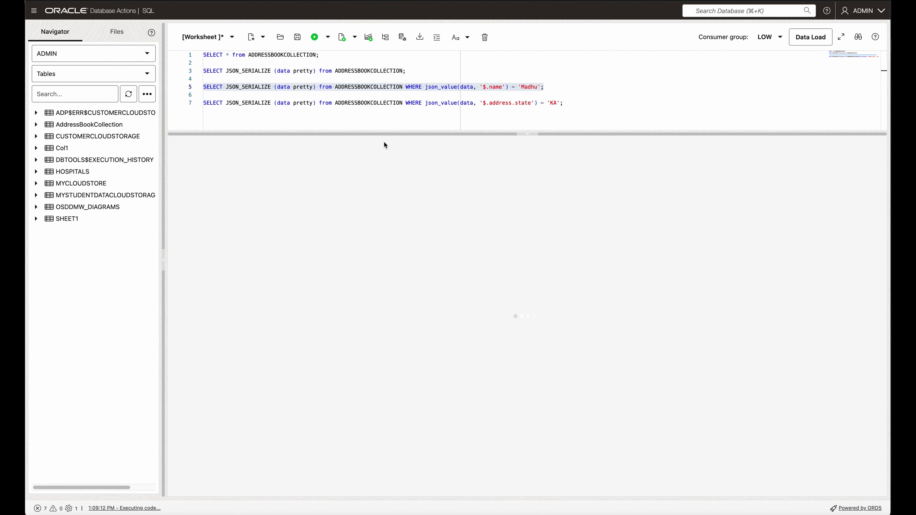
pyautogui.click(263, 200)
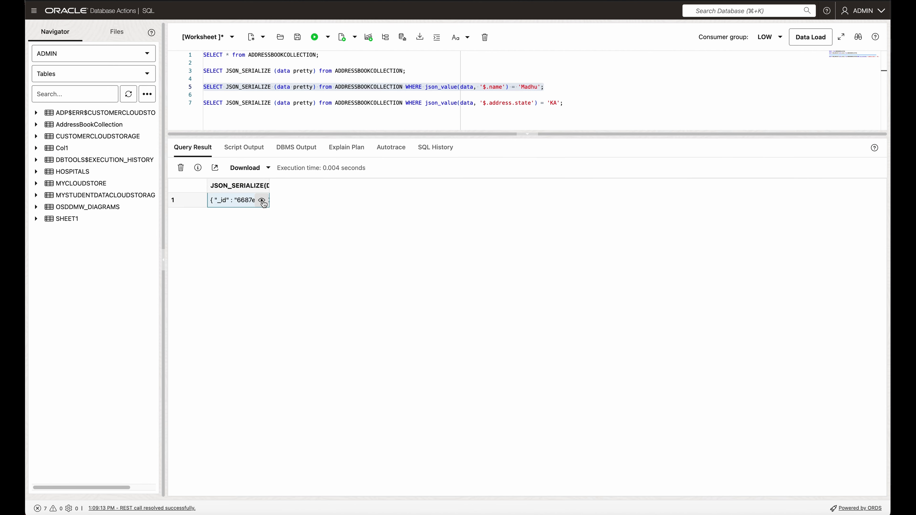
pyautogui.click(266, 201)
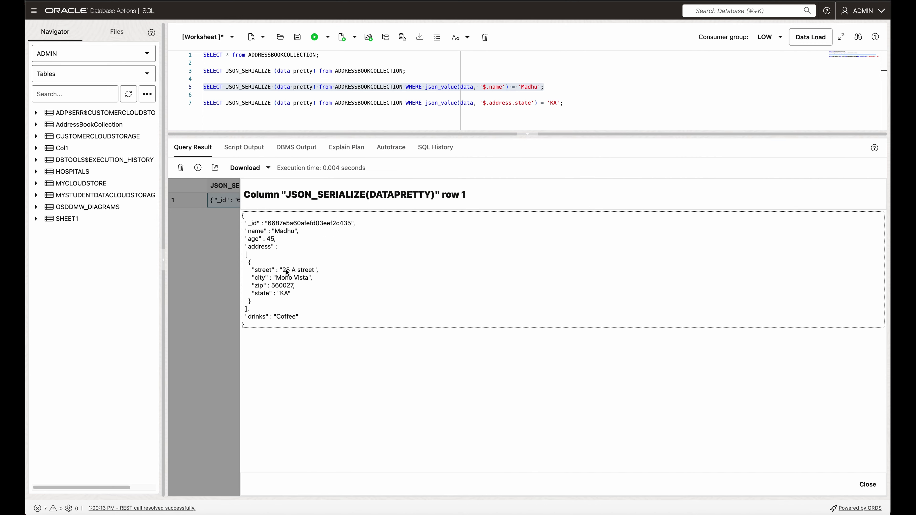
pyautogui.click(868, 485)
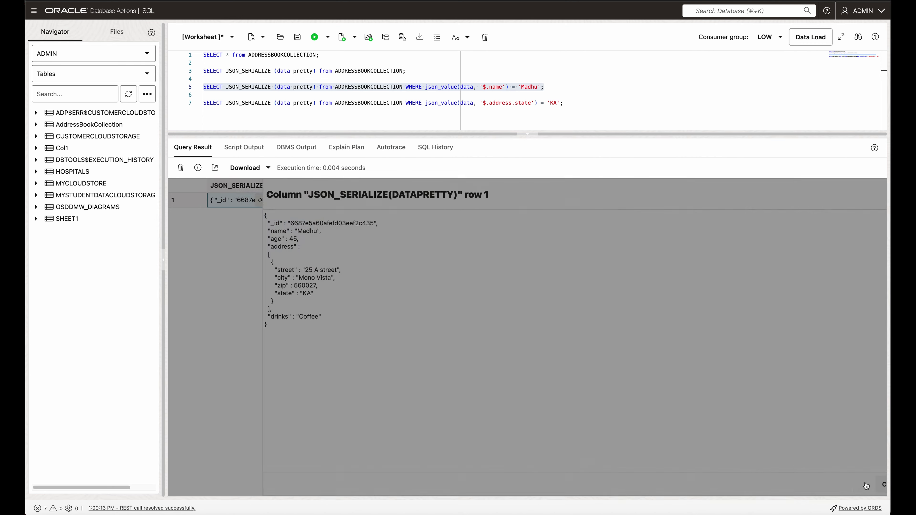
# Step: Check the state field in the returned document, and run the JSON_SERIALIZE statement filtered by json_value(data, '$.address.state') = 'KA'
pyautogui.click(569, 103)
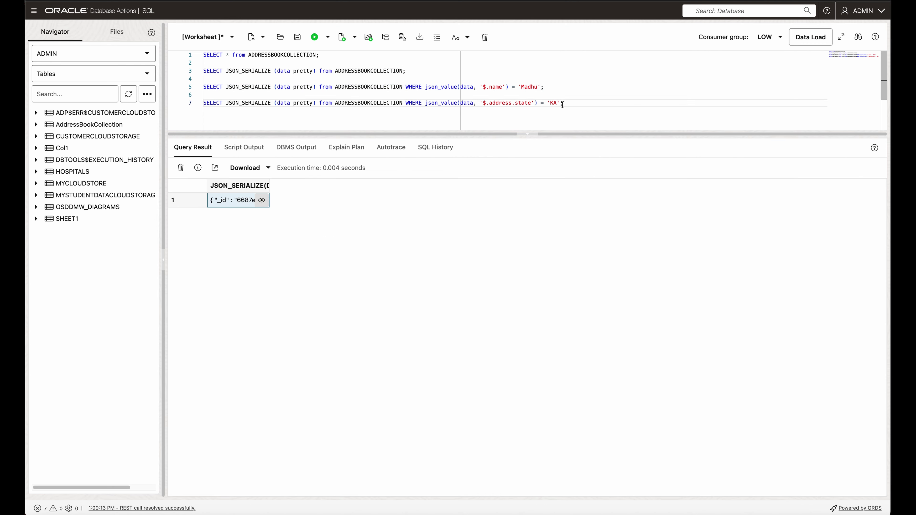
pyautogui.click(262, 200)
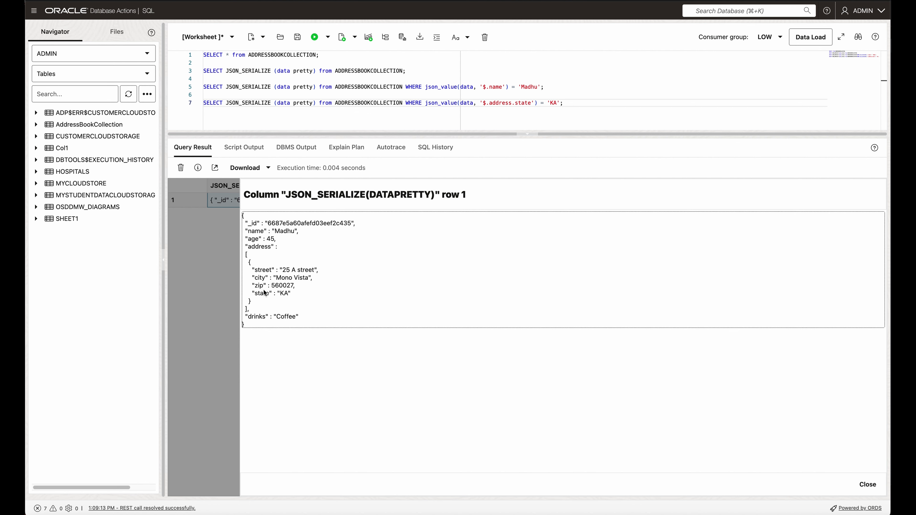
pyautogui.click(868, 485)
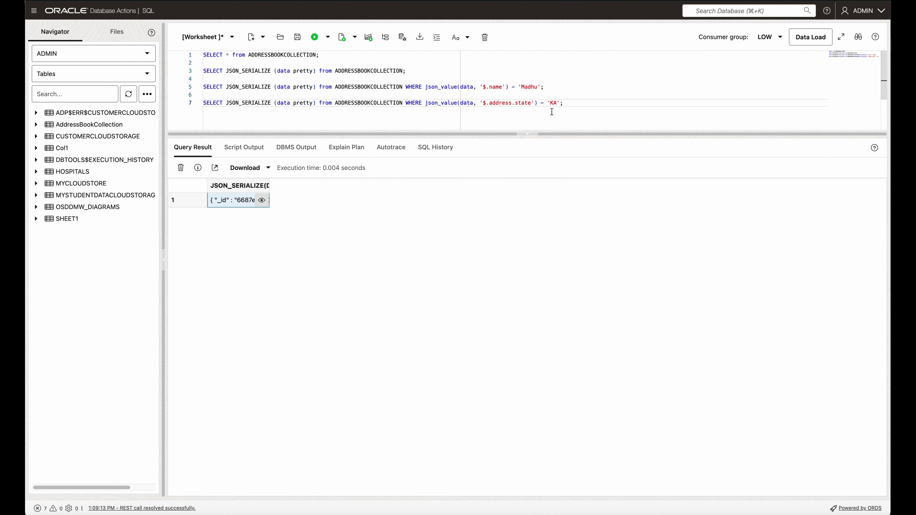
pyautogui.moveTo(564, 103); pyautogui.dragTo(193, 107)
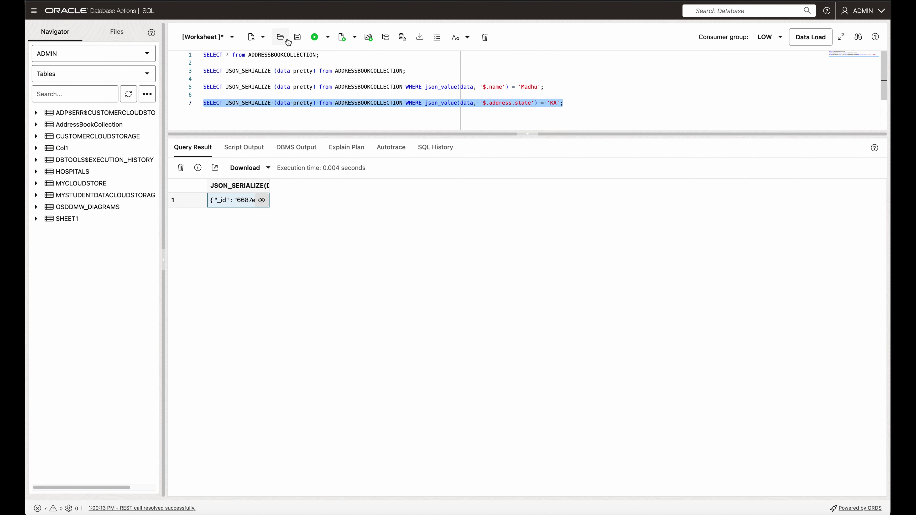
pyautogui.click(314, 38)
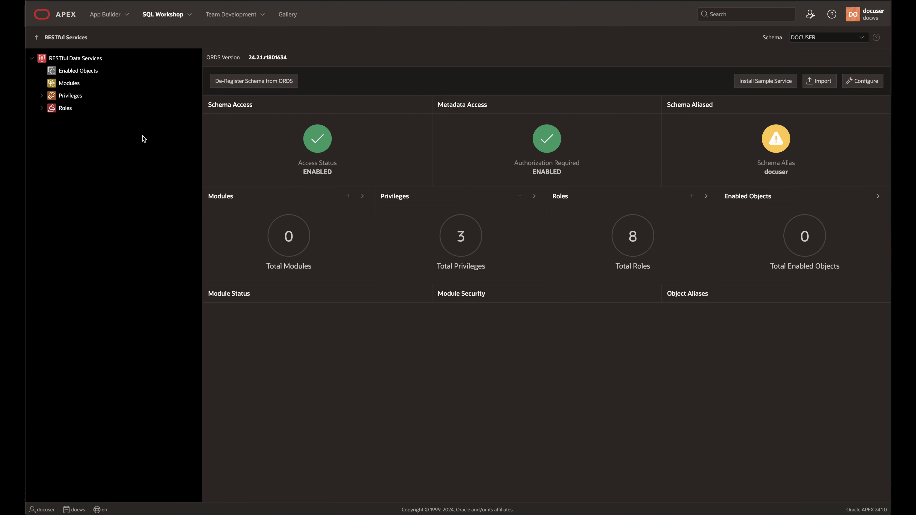
# Step: Switch to RESTful Services in APEX, expand the Privileges and Roles nodes, and install the sample service
pyautogui.click(42, 96)
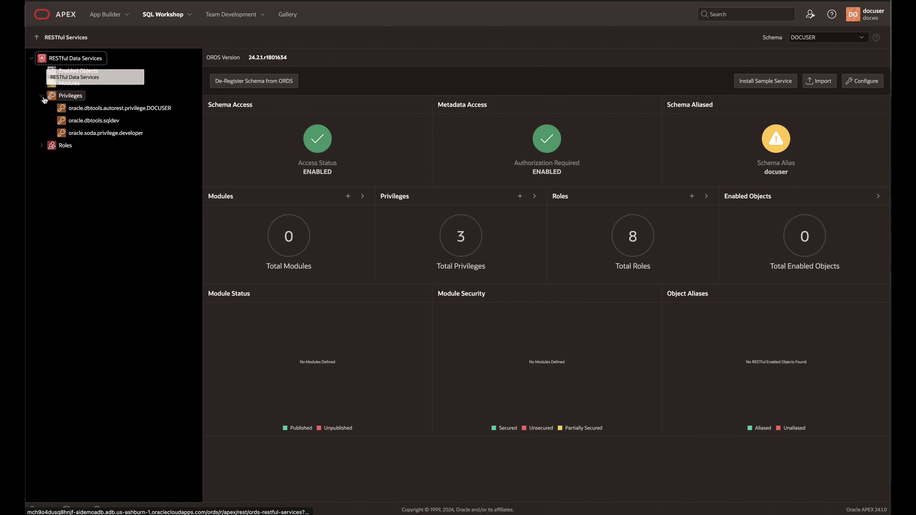
pyautogui.click(43, 146)
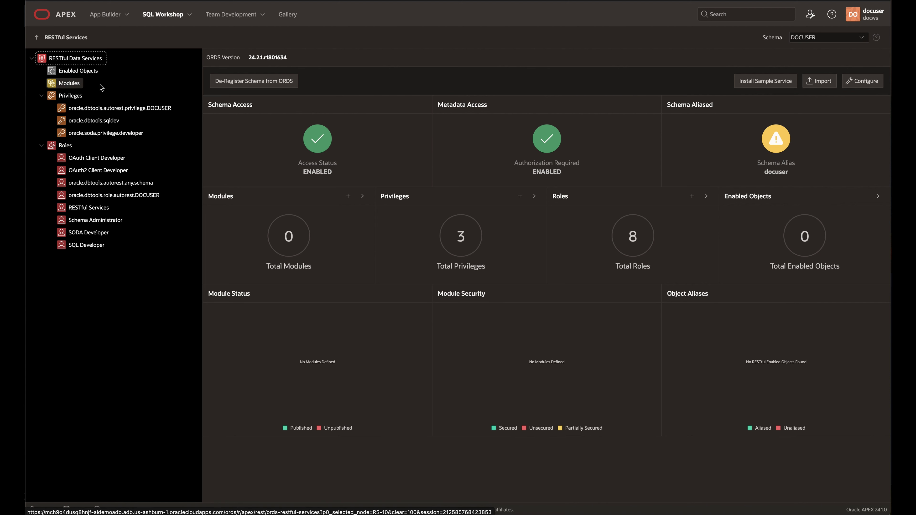
pyautogui.click(758, 88)
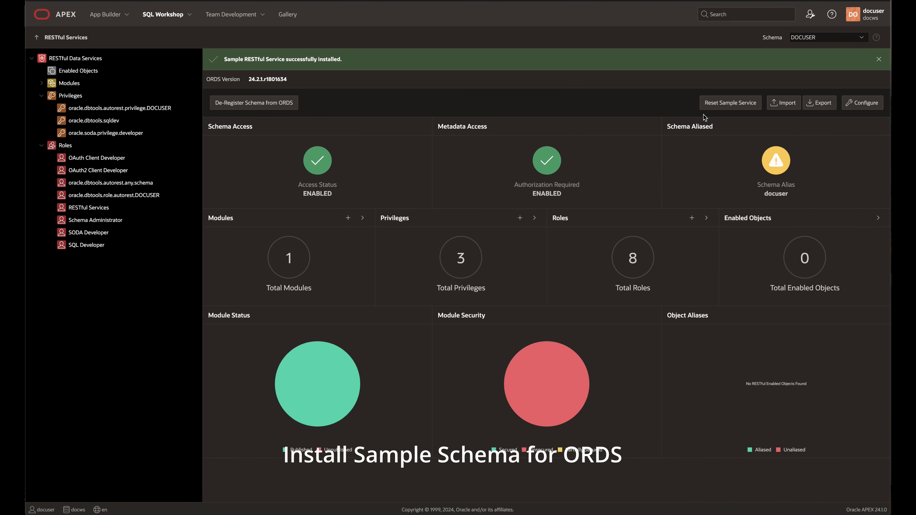
# Step: Expand the oracle.example.hr module's empinfo/ template, open its definition, and copy its full URL
pyautogui.click(61, 108)
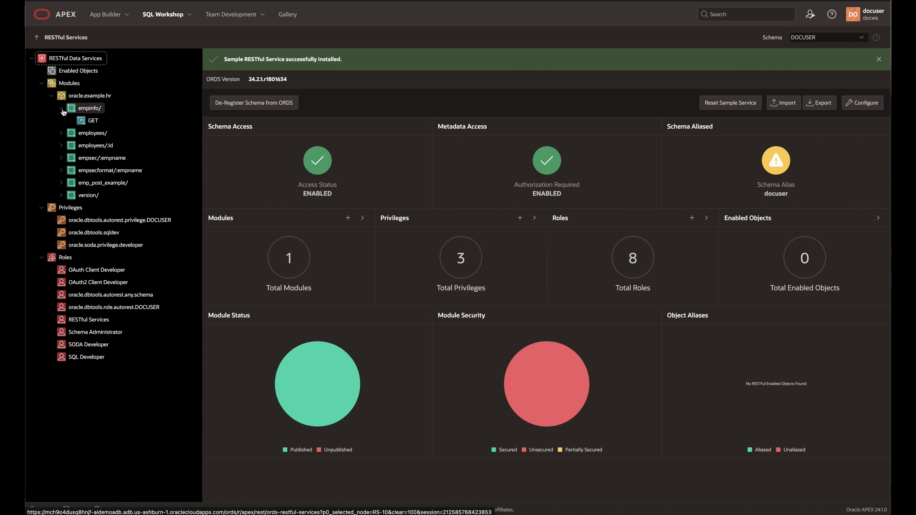
pyautogui.click(90, 120)
pyautogui.click(92, 108)
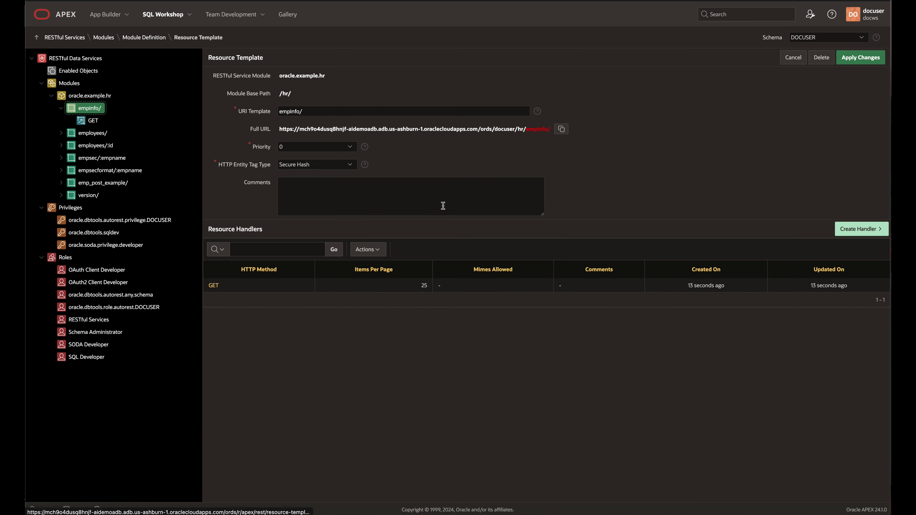
pyautogui.click(562, 130)
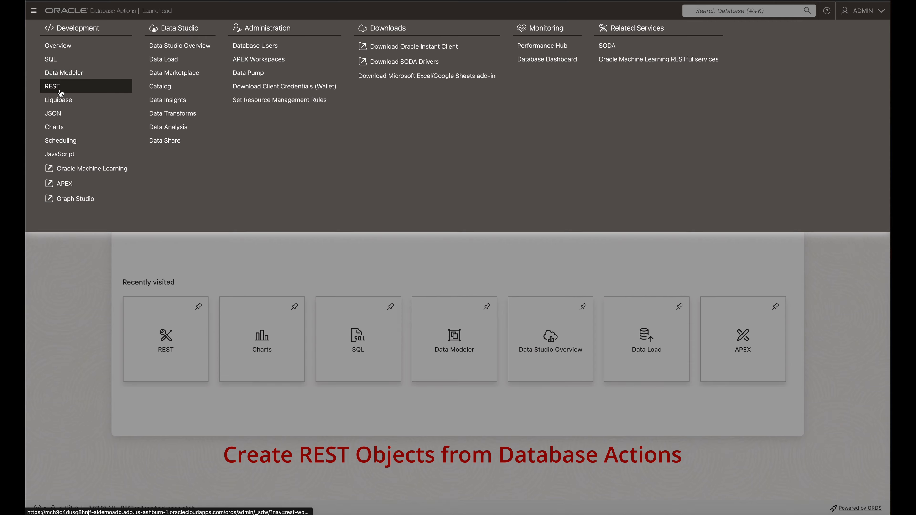
# Step: Switch to the REST workshop in Database Actions, review the recent objects, and open the list of modules
pyautogui.click(61, 92)
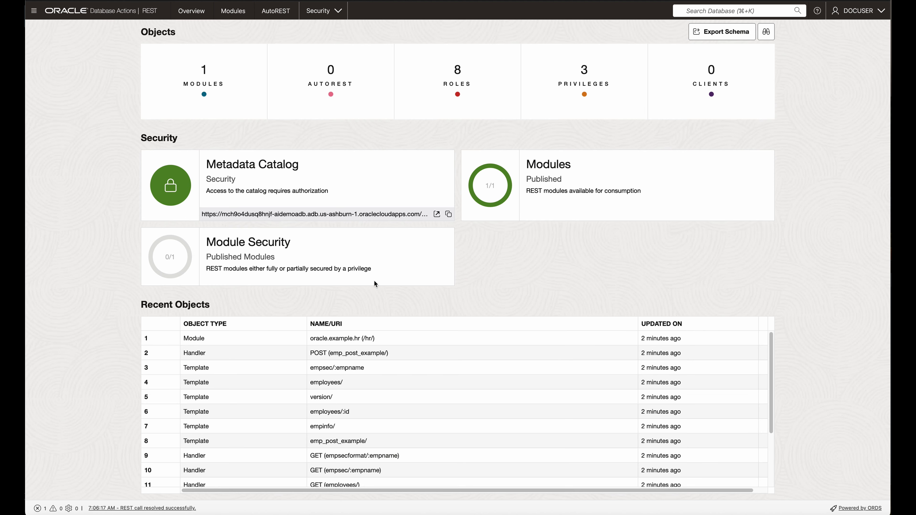
pyautogui.scroll(-2, 567, 376)
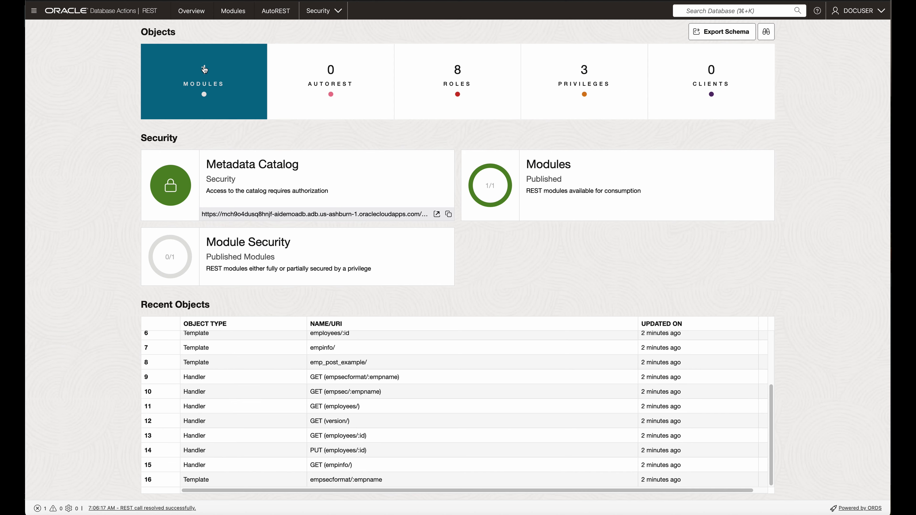
pyautogui.click(213, 68)
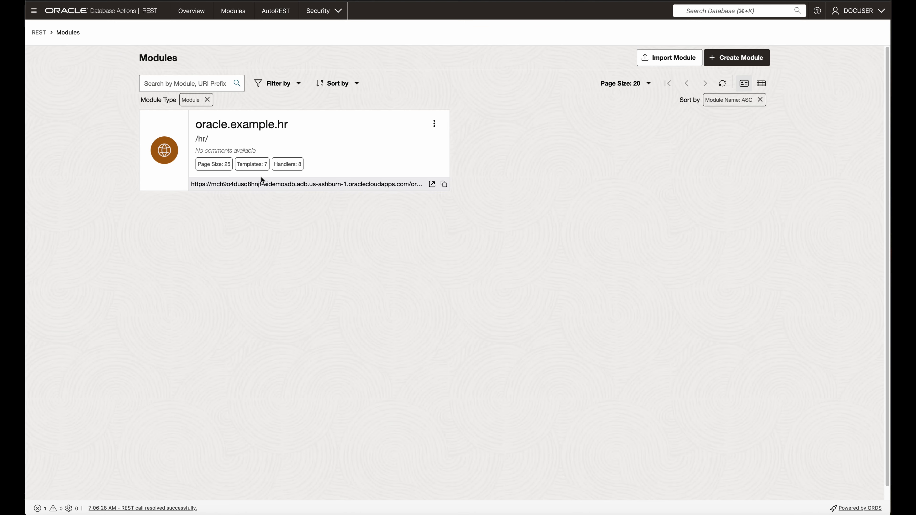
# Step: Open the oracle.example.hr module's generated OpenAPI document in pretty-printed form and examine its paths and parameters
pyautogui.click(433, 184)
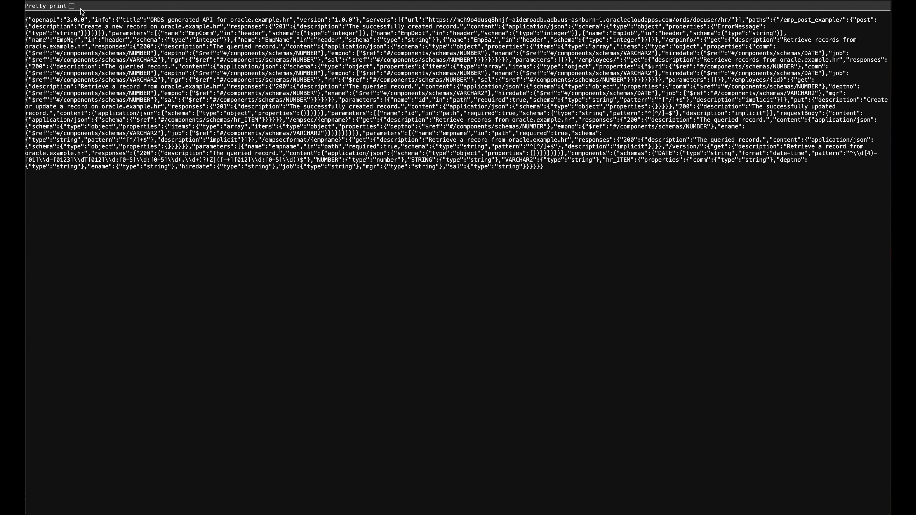
pyautogui.click(71, 6)
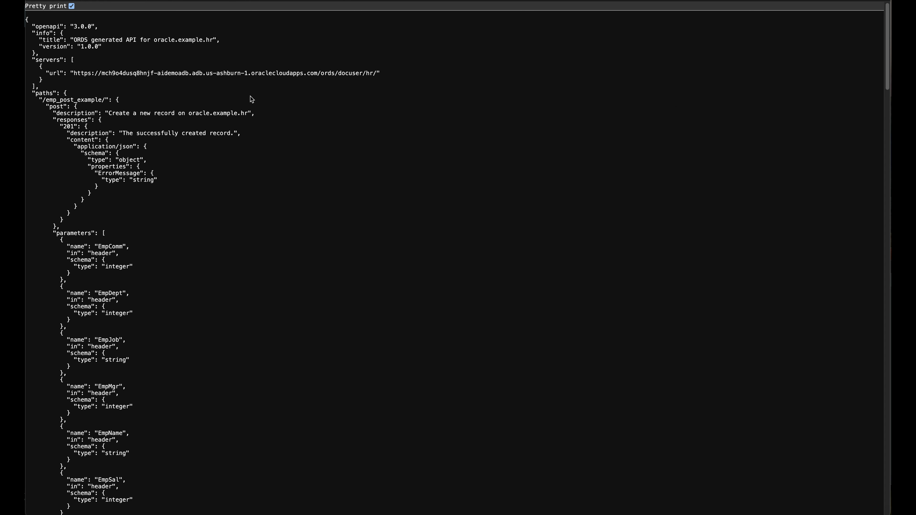
pyautogui.scroll(-10, 252, 99)
pyautogui.scroll(-2, 296, 2)
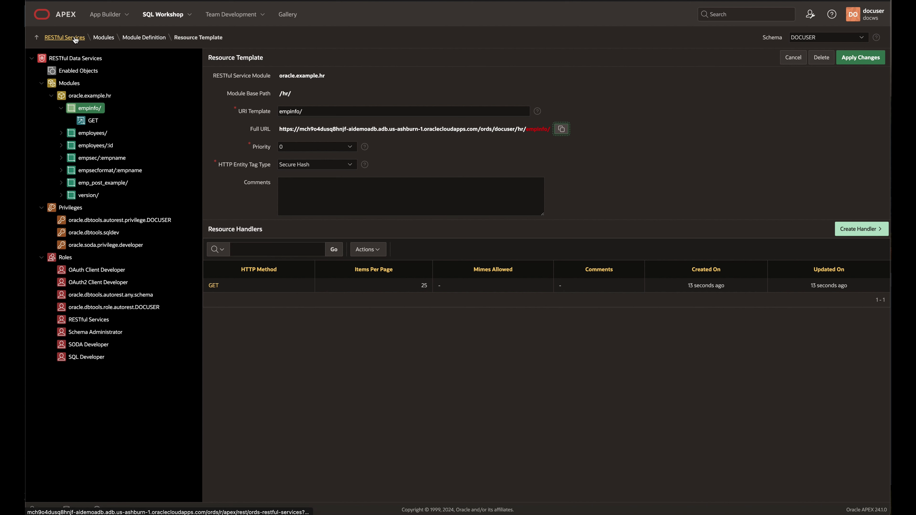
# Step: Return to the RESTful Services overview in APEX, view the ORDS schema attributes, and close them without saving
pyautogui.click(190, 15)
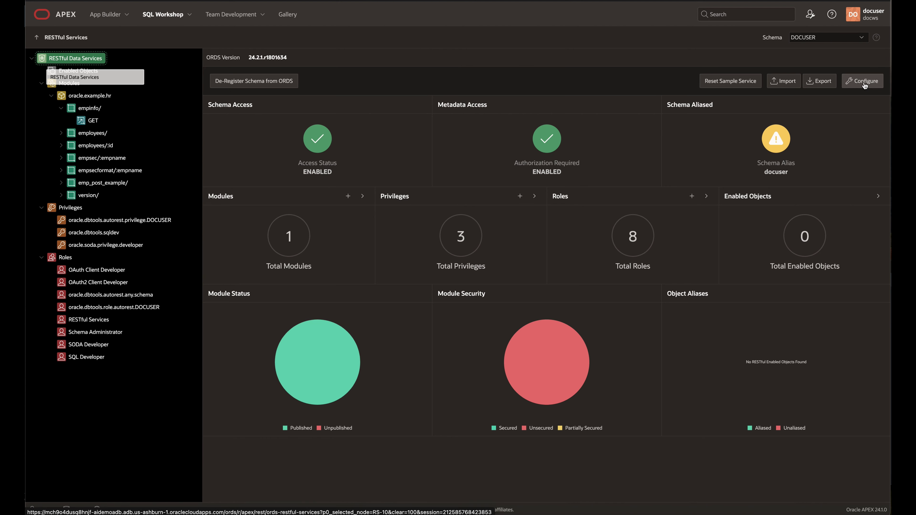
pyautogui.click(863, 82)
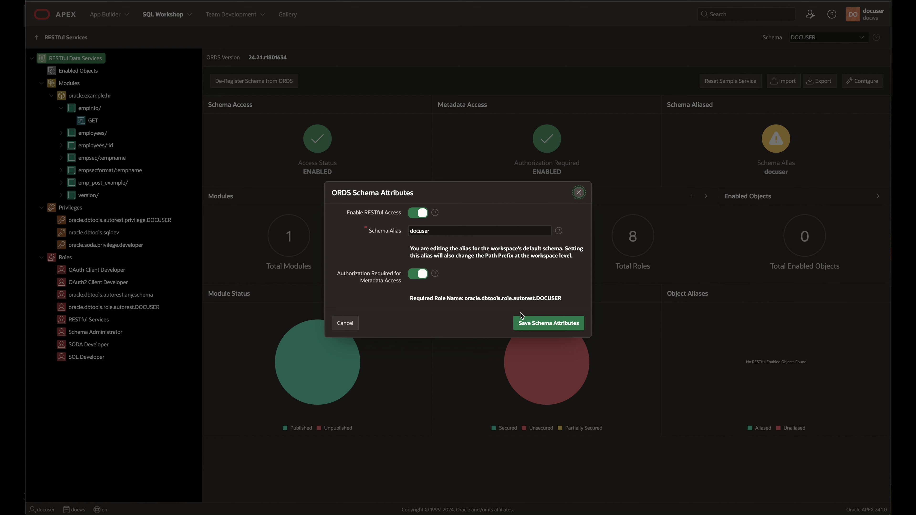
pyautogui.click(579, 192)
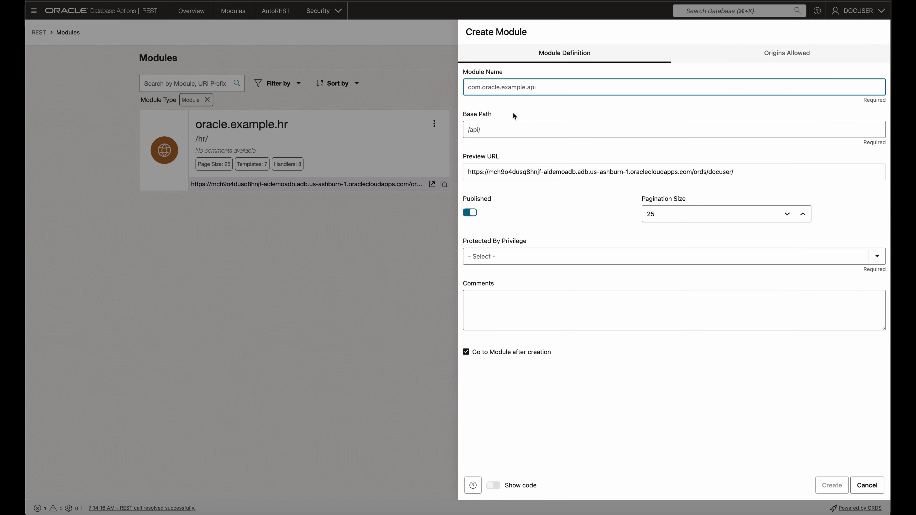
# Step: Create the REST module com.oracle.example.shops with base path /api/ and privilege protection set to Not protected
pyautogui.write('comp')
pyautogui.write('oracle.example.shop')
pyautogui.click(468, 129)
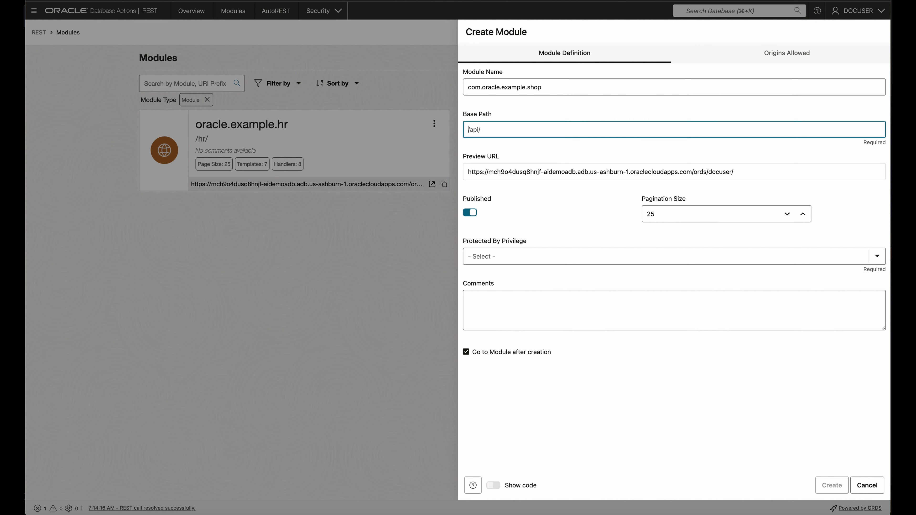
pyautogui.write('/api')
pyautogui.press('Tab')
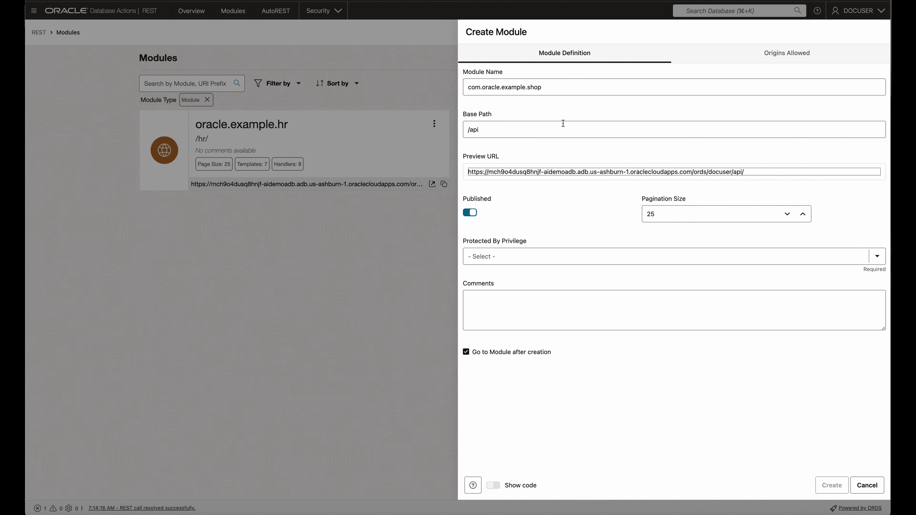
pyautogui.click(553, 127)
pyautogui.click(546, 87)
pyautogui.write('s')
pyautogui.click(726, 413)
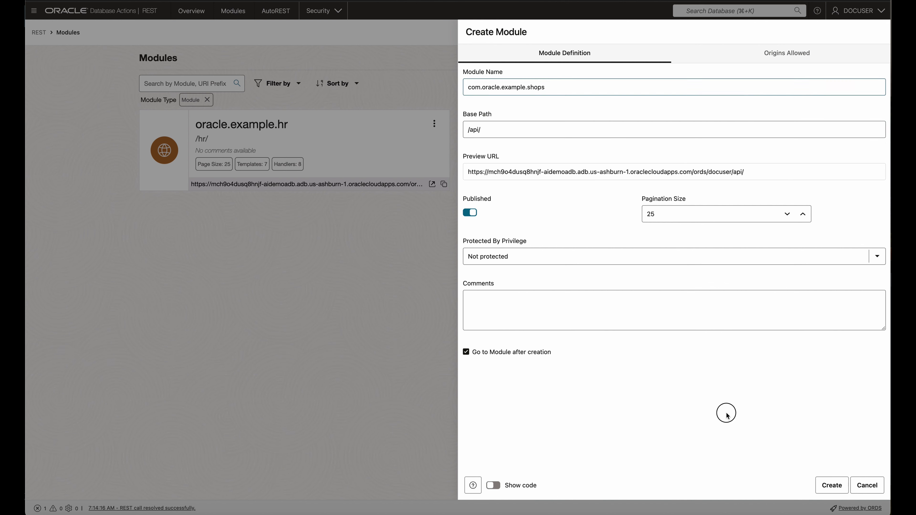
pyautogui.click(832, 485)
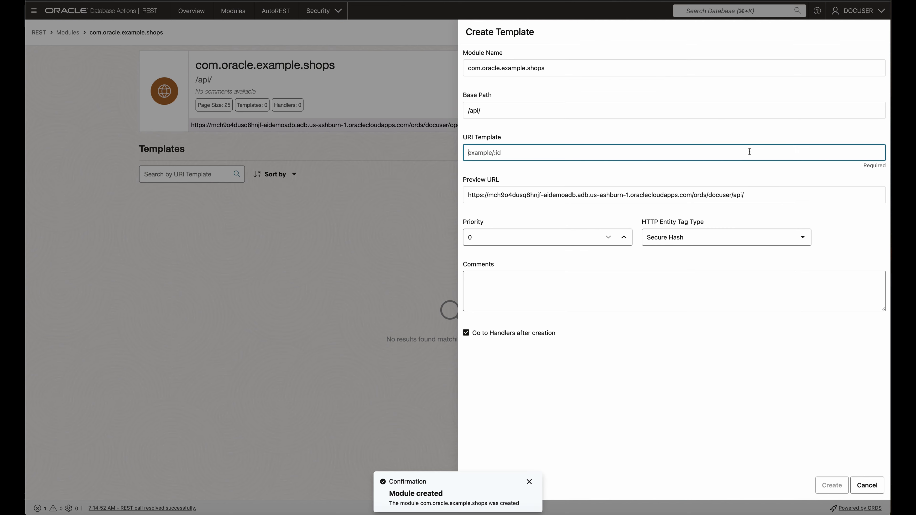
# Step: Create the URI template shops with a GET collection query handler using "select * from shops" and the comment "list all shops"
pyautogui.write('shops')
pyautogui.press('Return')
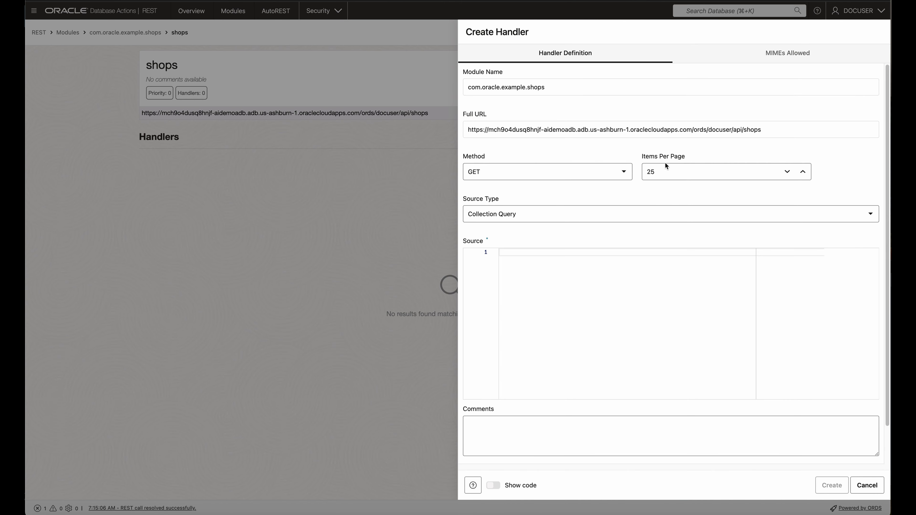
pyautogui.click(529, 252)
pyautogui.write('select')
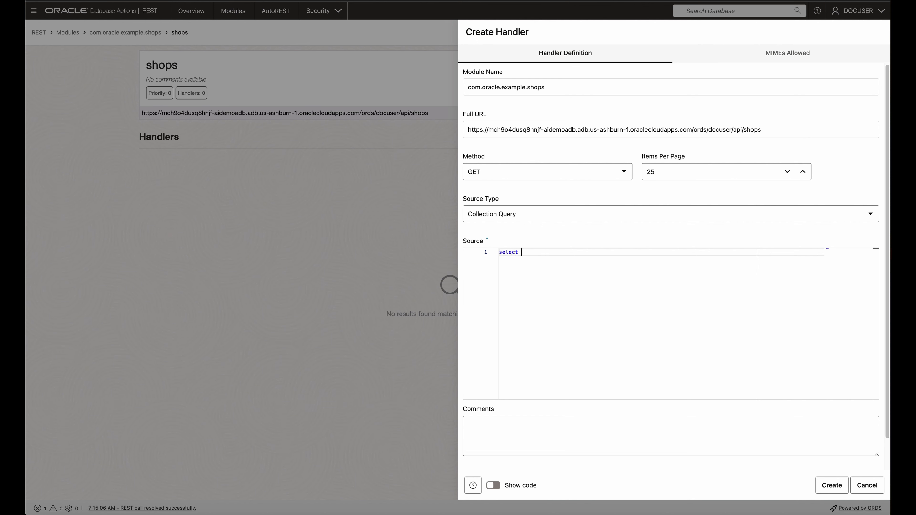
pyautogui.write(' * ro')
pyautogui.press('BackSpace')
pyautogui.press('BackSpace')
pyautogui.write('from shops')
pyautogui.click(523, 424)
pyautogui.write('list all shops')
pyautogui.click(836, 486)
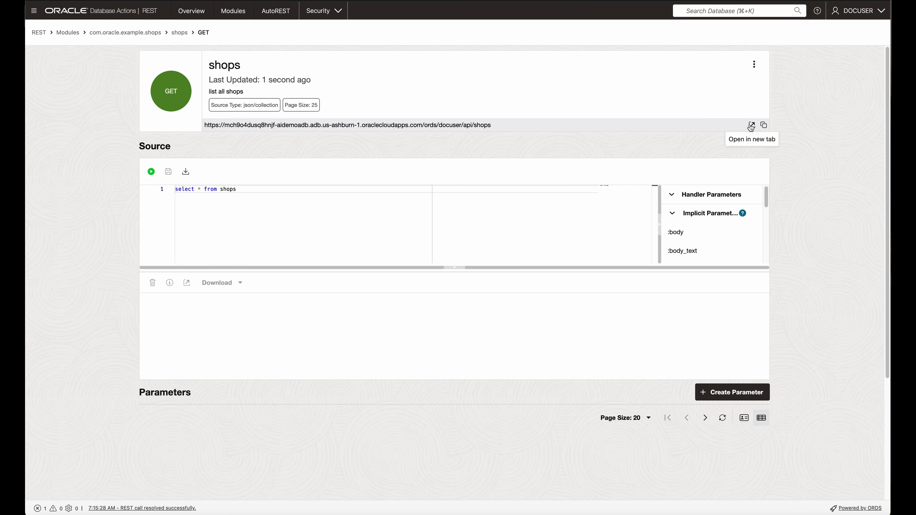
# Step: Open the shops GET endpoint in a new tab, pretty-print the JSON response, and review the returned shop records
pyautogui.click(751, 126)
pyautogui.click(71, 5)
pyautogui.scroll(-10, 125, 79)
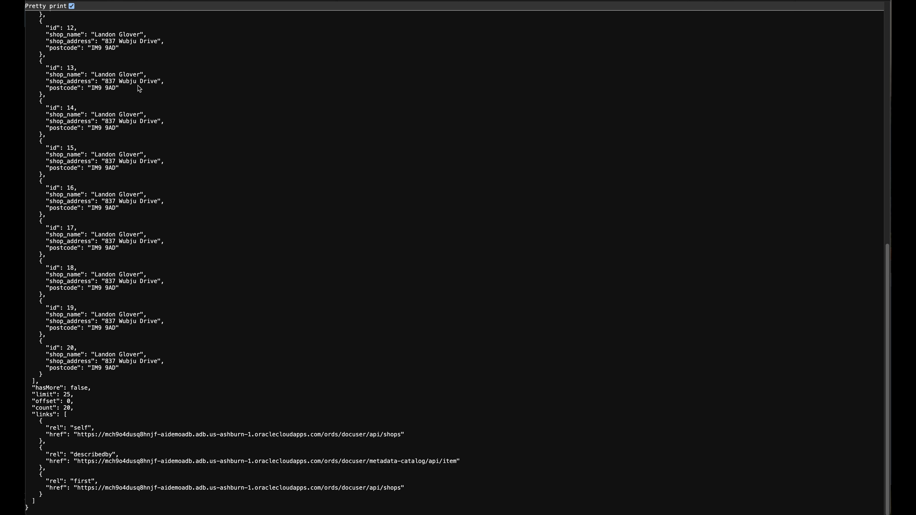
pyautogui.scroll(10, 139, 89)
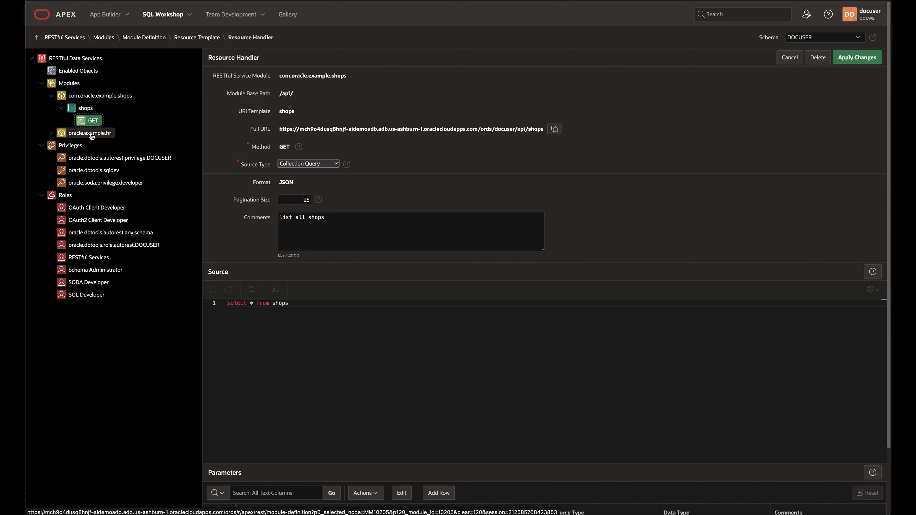
# Step: In APEX, expand the oracle.example.hr module and its employees/ template, and open the employees/:id resource template
pyautogui.click(52, 132)
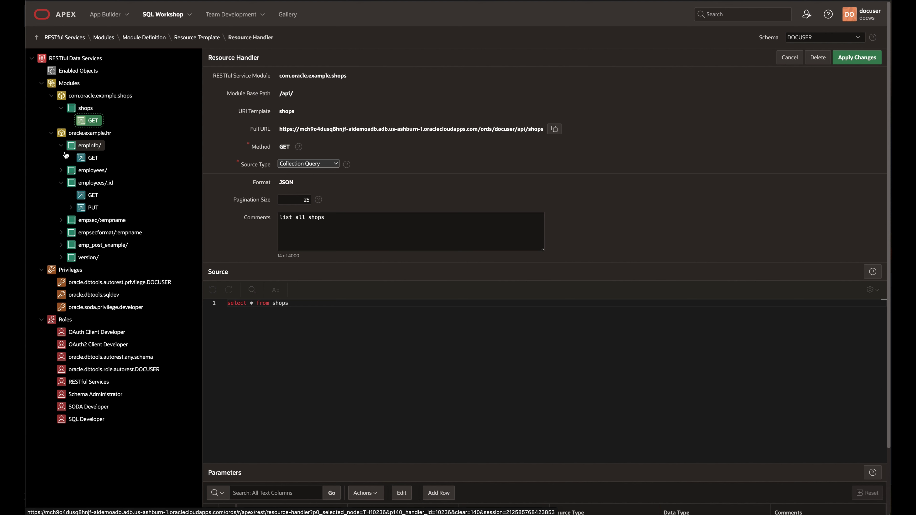
pyautogui.click(61, 170)
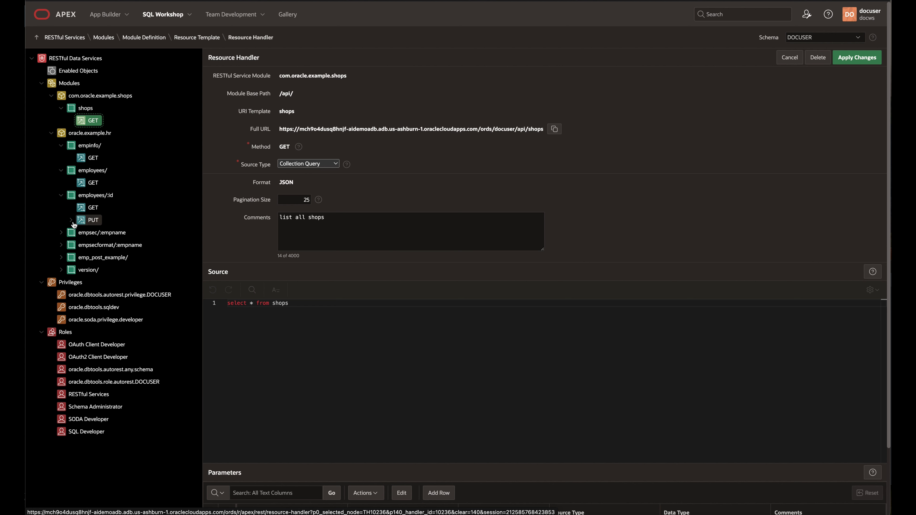
pyautogui.click(100, 198)
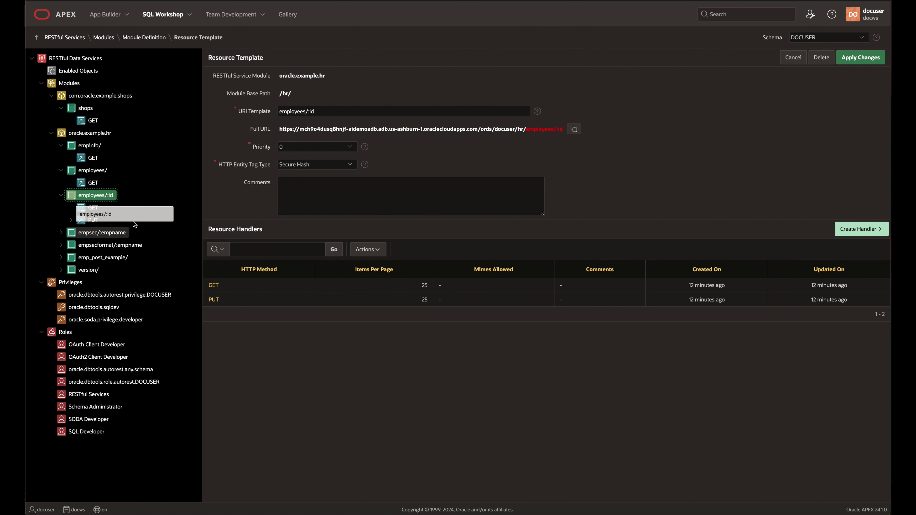
# Step: Open the GET handler of employees/:id and examine its source query, the :id bind variable and the parameters section
pyautogui.click(94, 213)
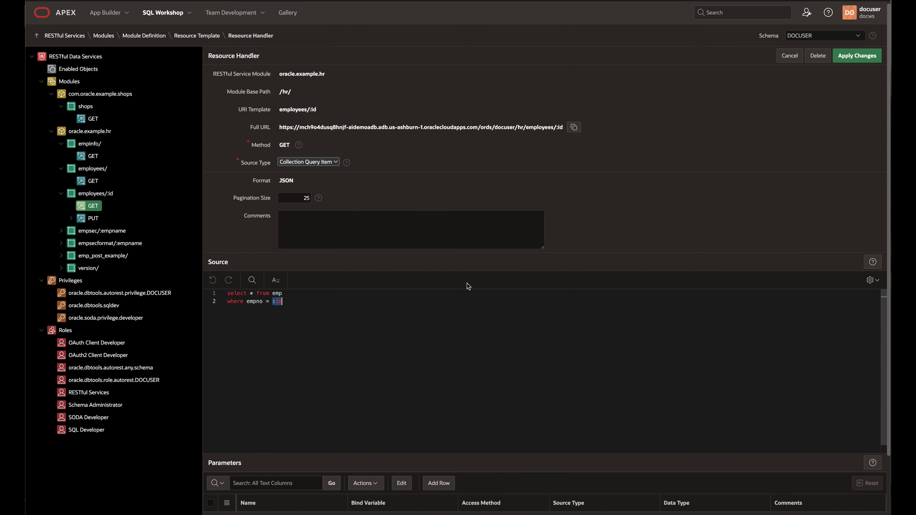
pyautogui.scroll(-2, 636, 229)
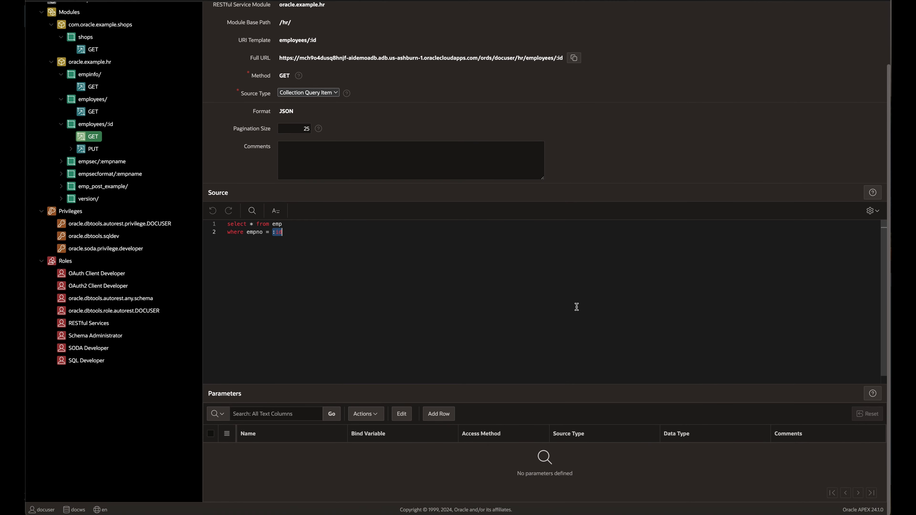
pyautogui.scroll(2, 576, 307)
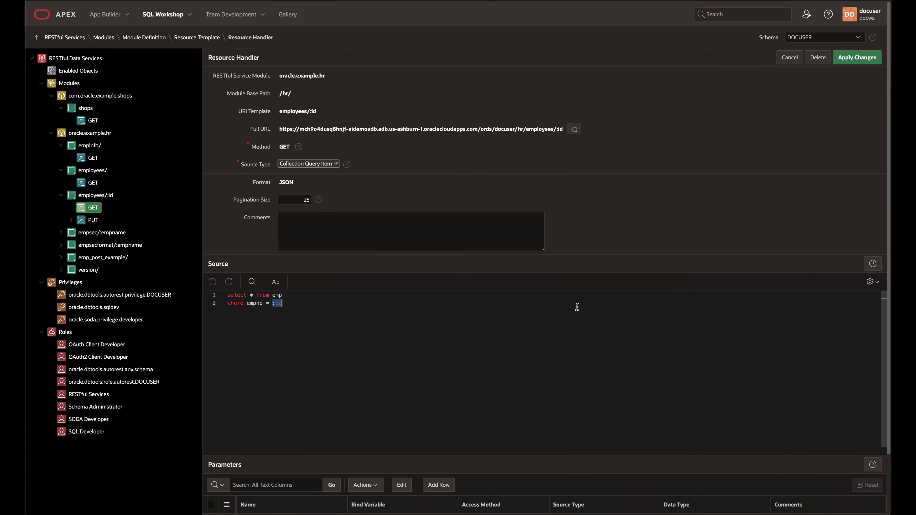
# Step: Open the PUT handler of employees/:id and examine its PL/SQL source and its defined parameters
pyautogui.click(94, 222)
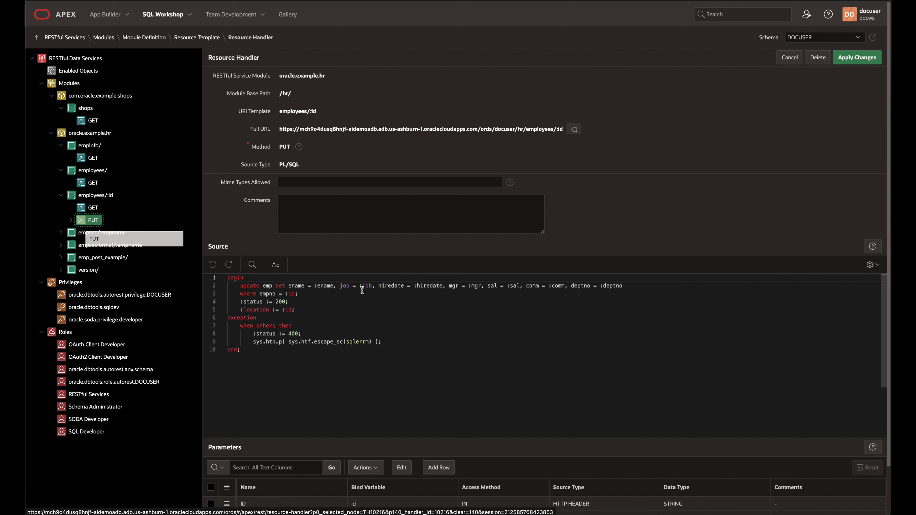
pyautogui.scroll(-2, 495, 466)
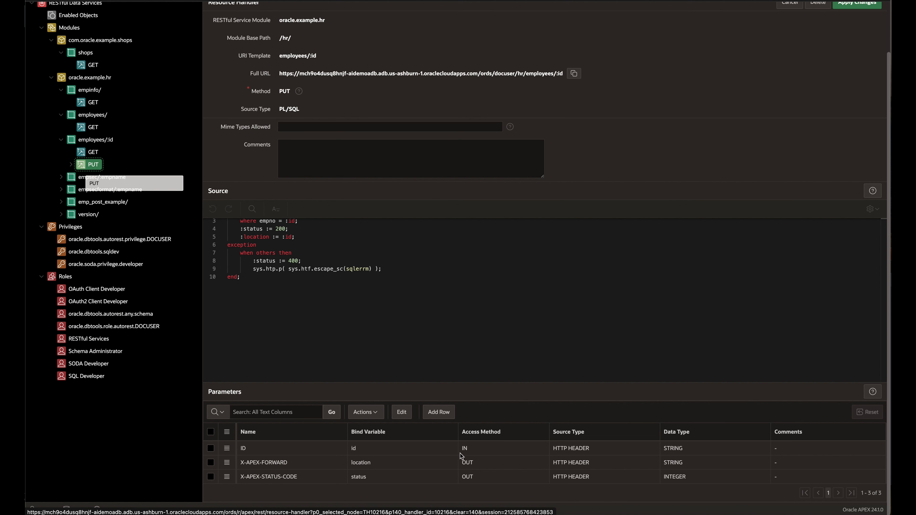
pyautogui.scroll(2, 484, 473)
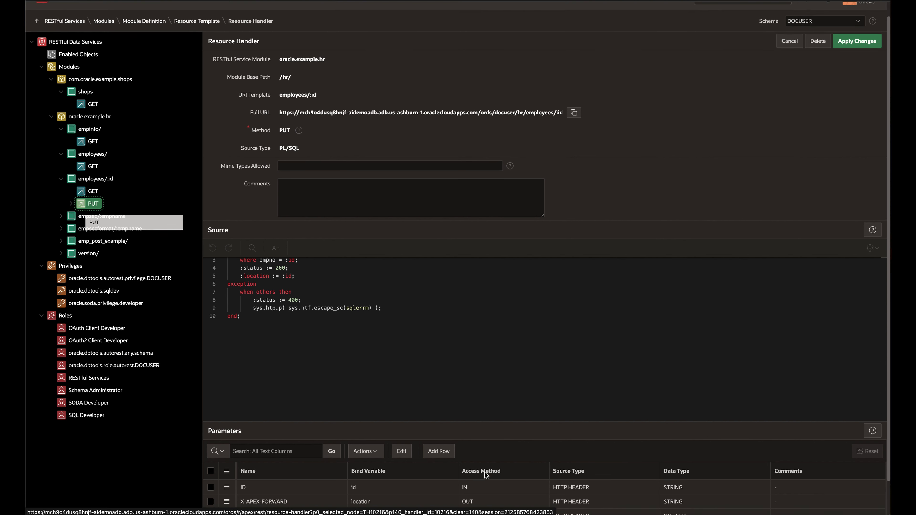